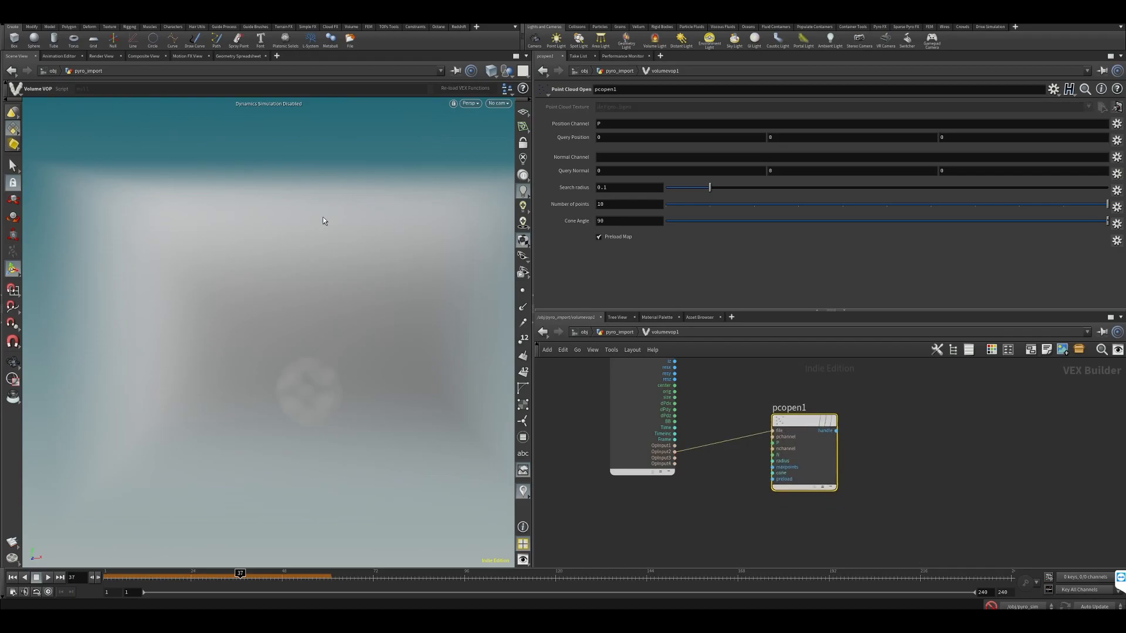
- Connect the P output of volumevopglobal1 to the P input of pcopen1 and move pcopen1 up slightly
middle_drag(712, 408, 723, 486)
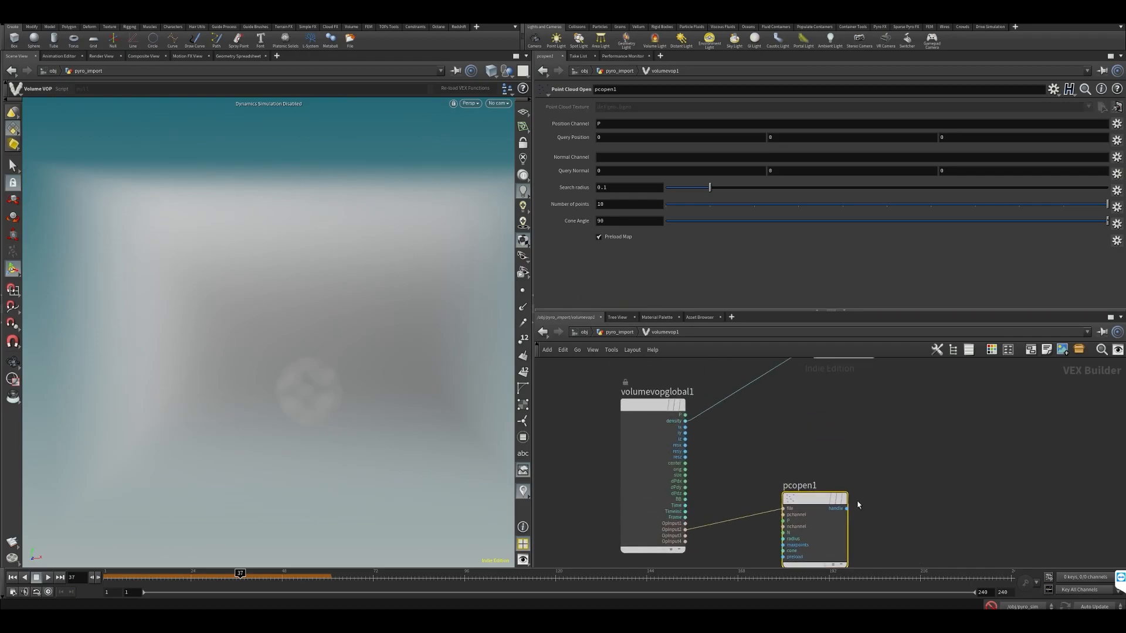
drag(786, 521, 686, 415)
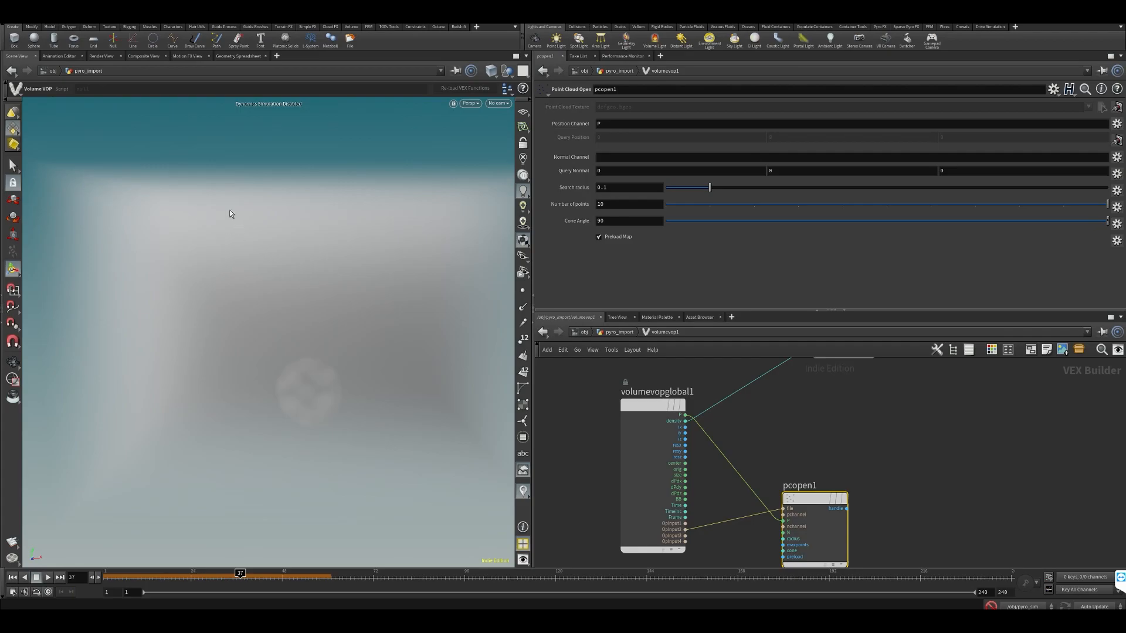
click(236, 56)
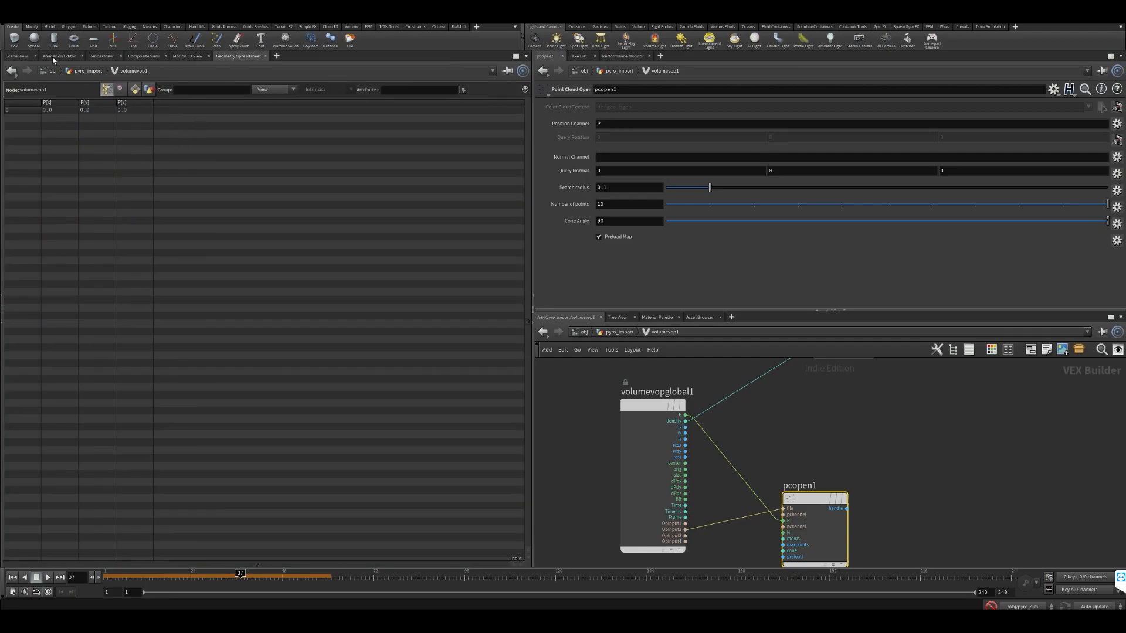
click(16, 56)
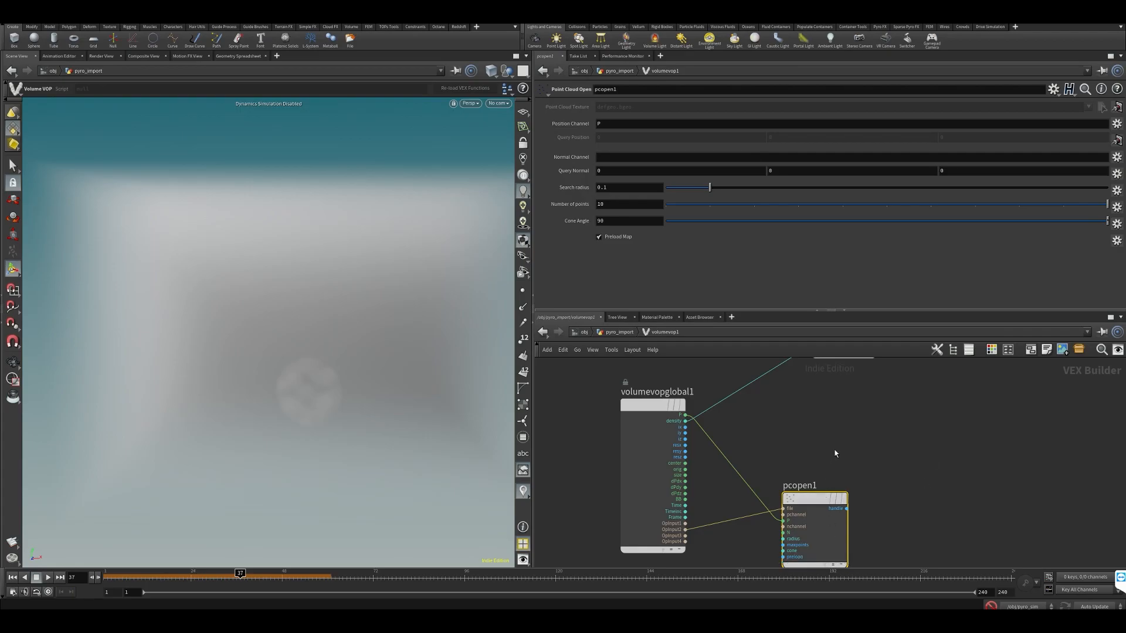
drag(804, 509, 796, 471)
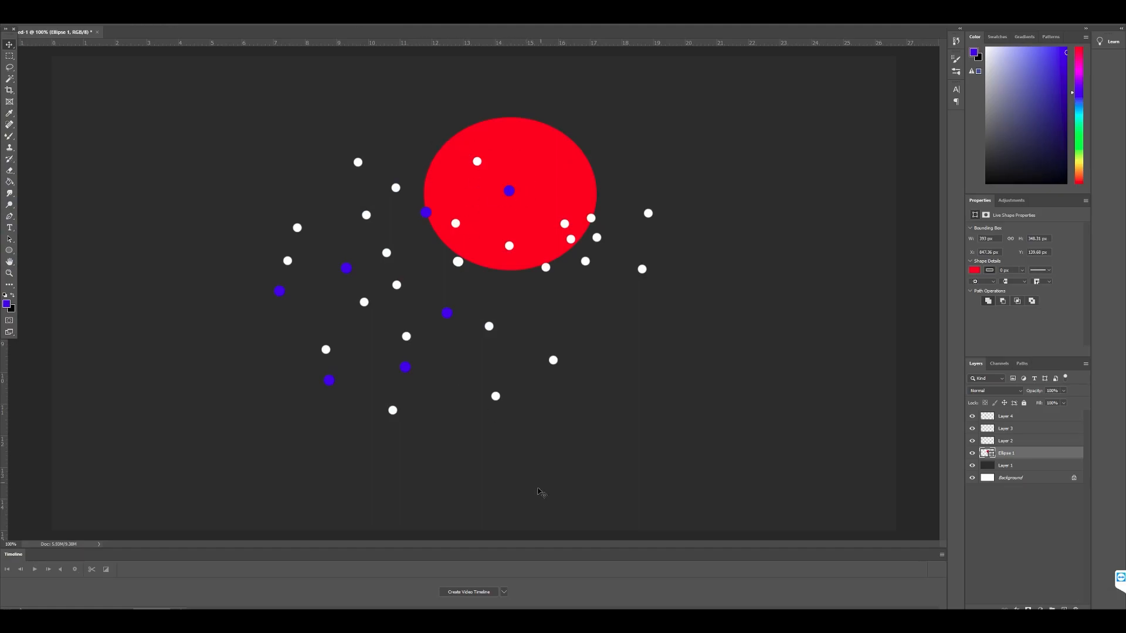
- Switch from the Photoshop point sketch back to Houdini and the pcopen1 node
mouse_move(422, 622)
click(325, 585)
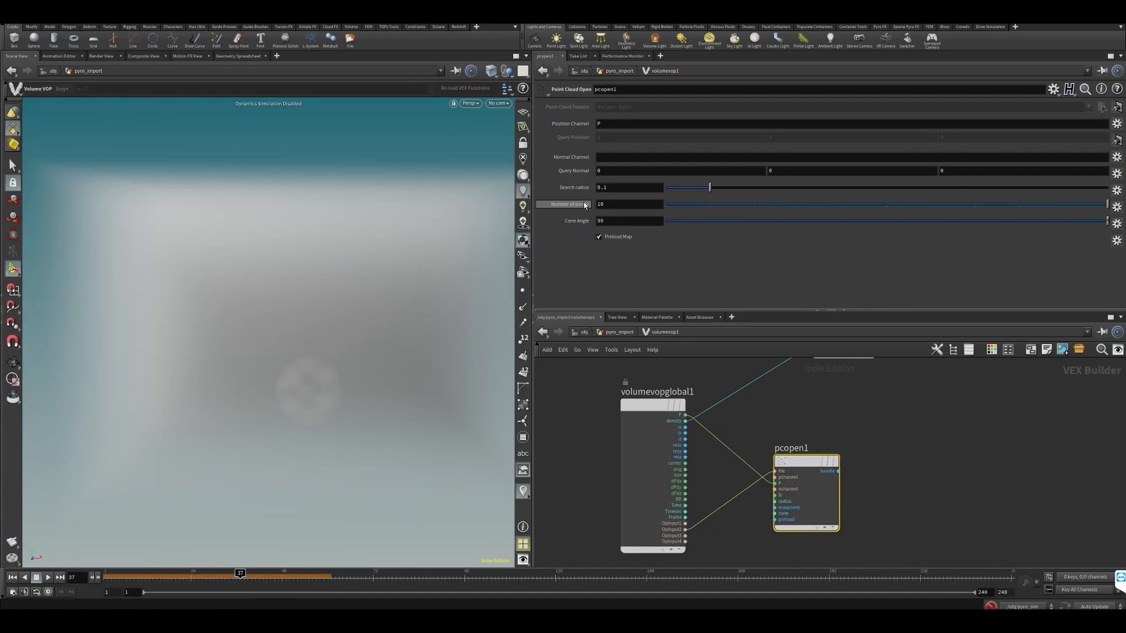
scroll(846, 432, up, 3)
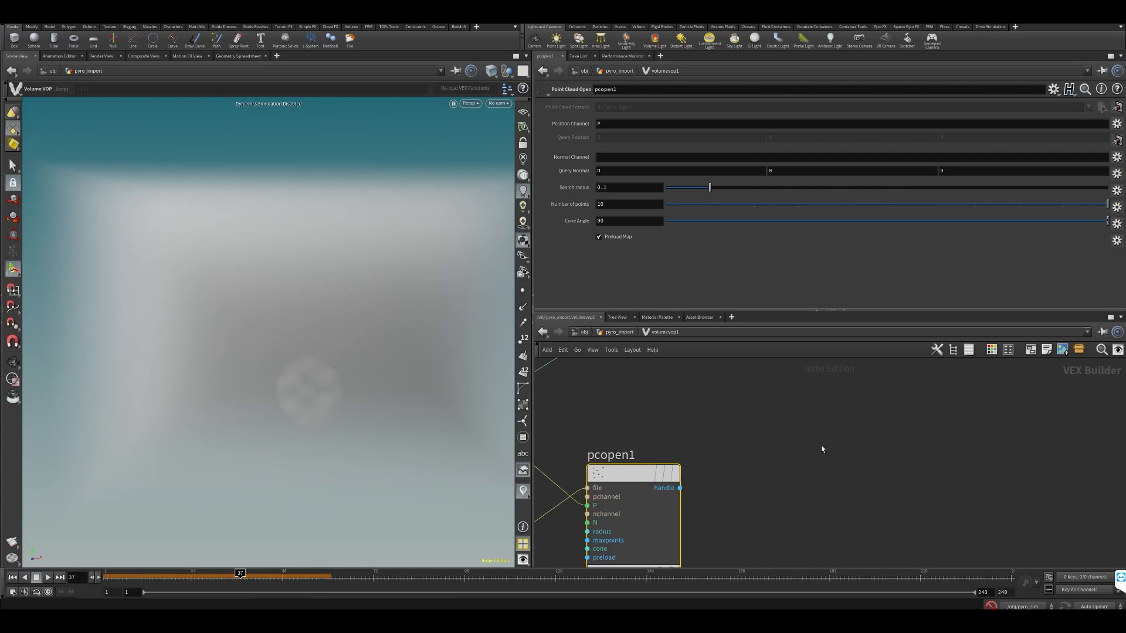
middle_drag(682, 492, 668, 456)
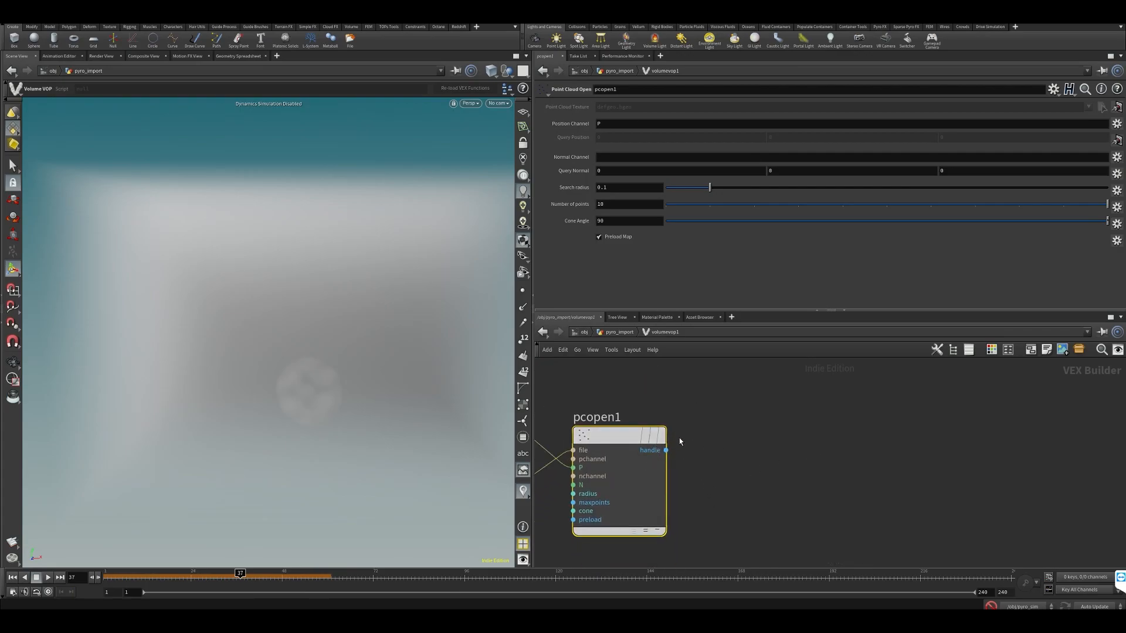
drag(597, 430, 593, 418)
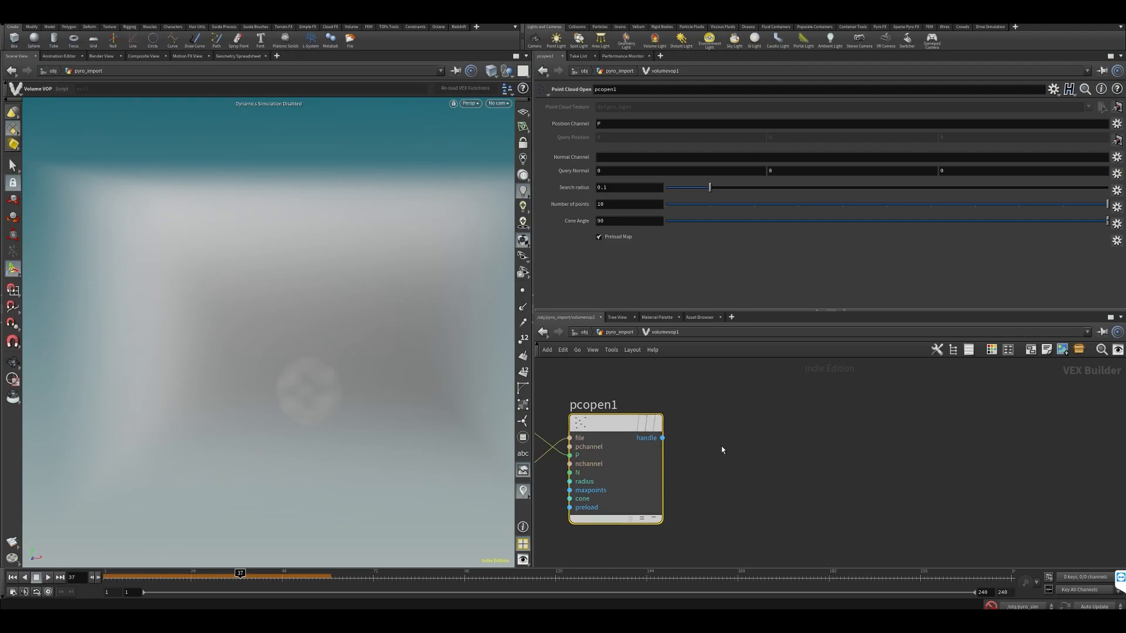
scroll(721, 450, down, 2)
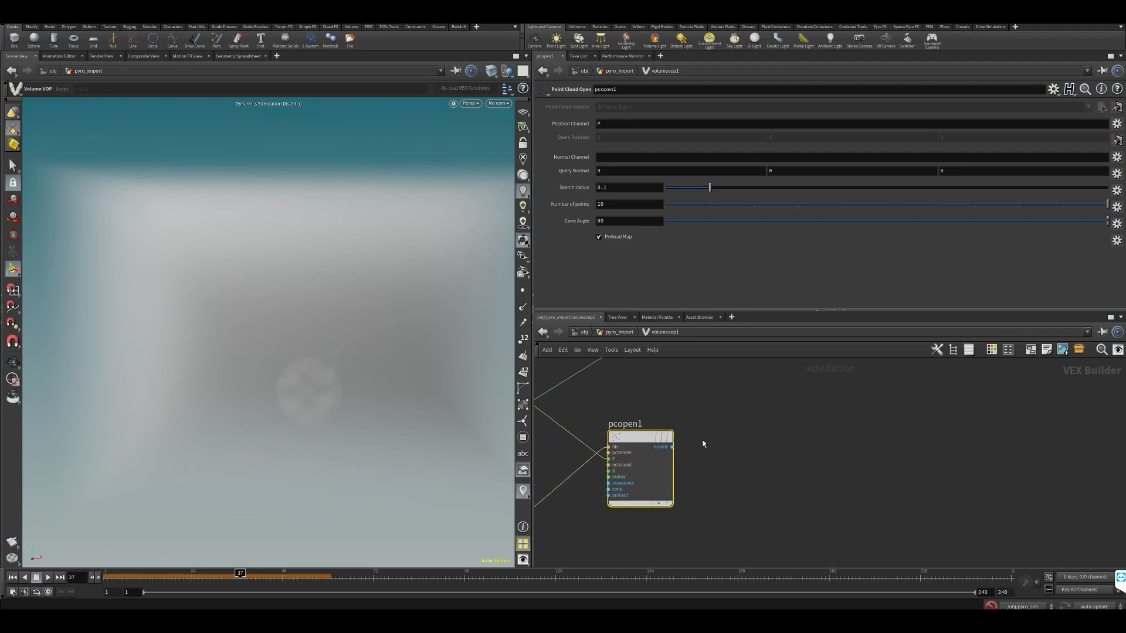
middle_drag(703, 444, 740, 449)
drag(683, 441, 688, 439)
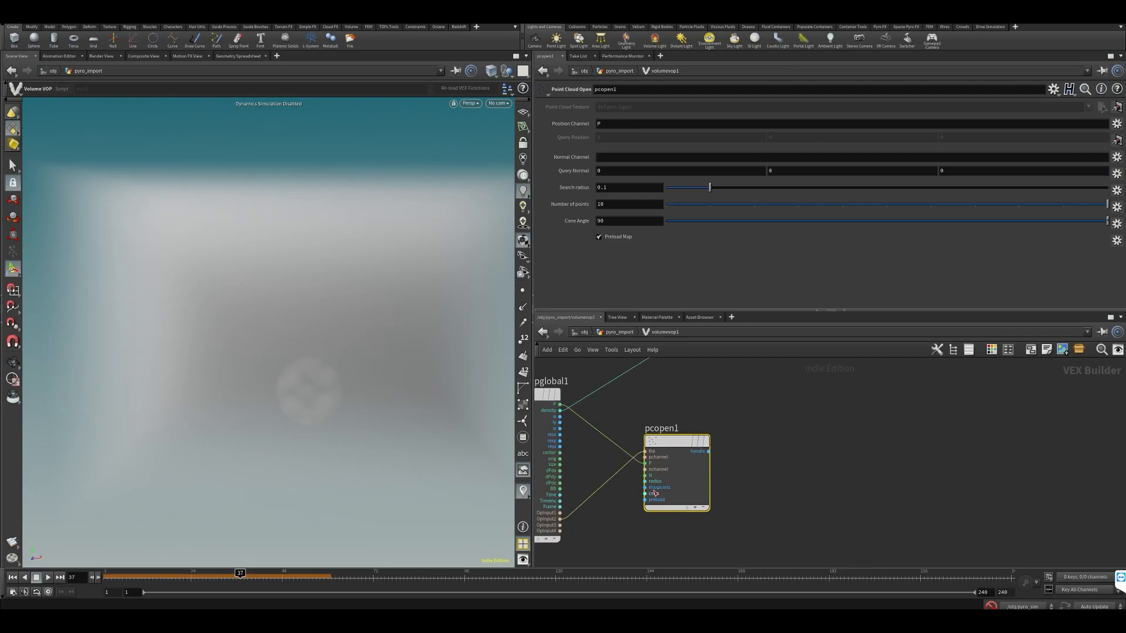
mouse_move(680, 448)
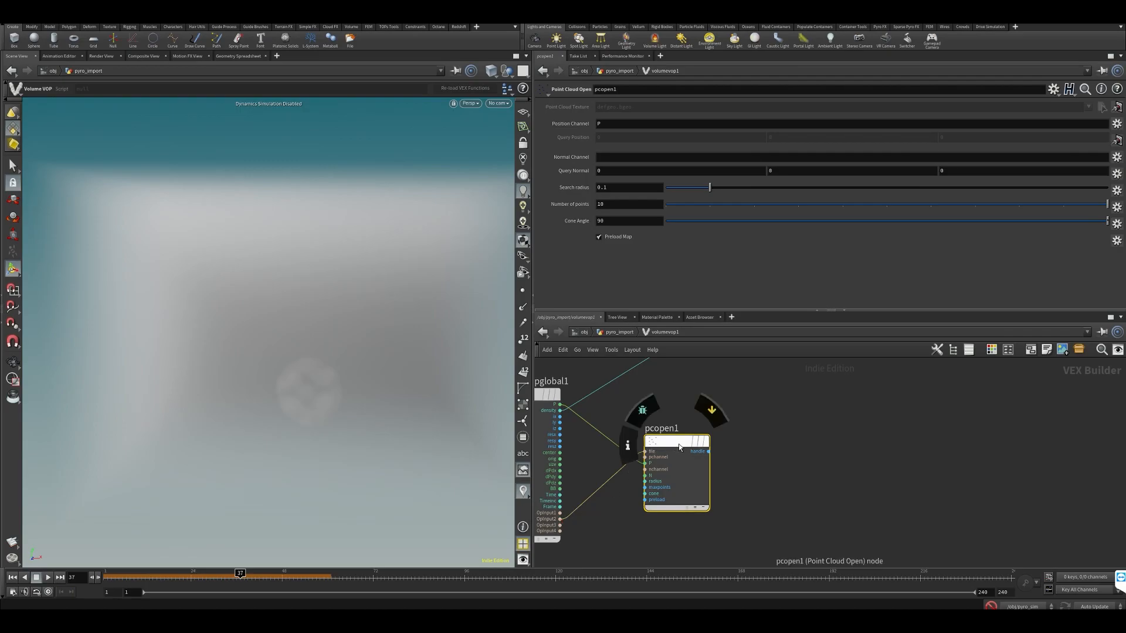
drag(680, 447, 685, 448)
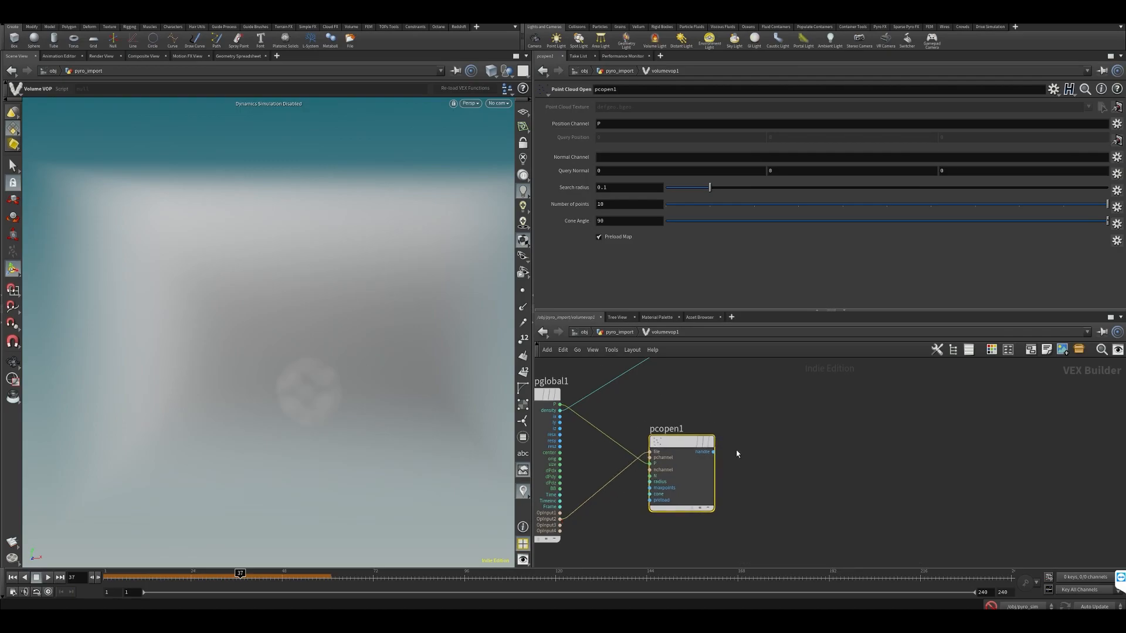
scroll(736, 451, up, 3)
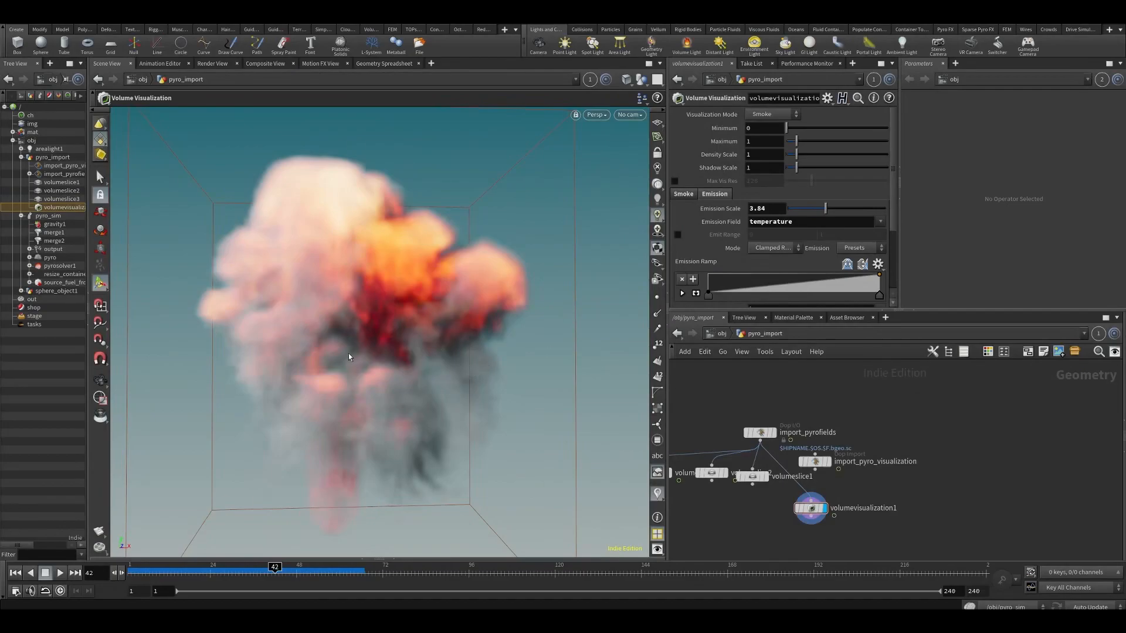
- Move the pyro simulation to frame 47 to examine the smoke and fire volume
mouse_move(348, 356)
alt+mouse_down()
mouse_move(327, 355)
mouse_move(340, 355)
alt+mouse_up()
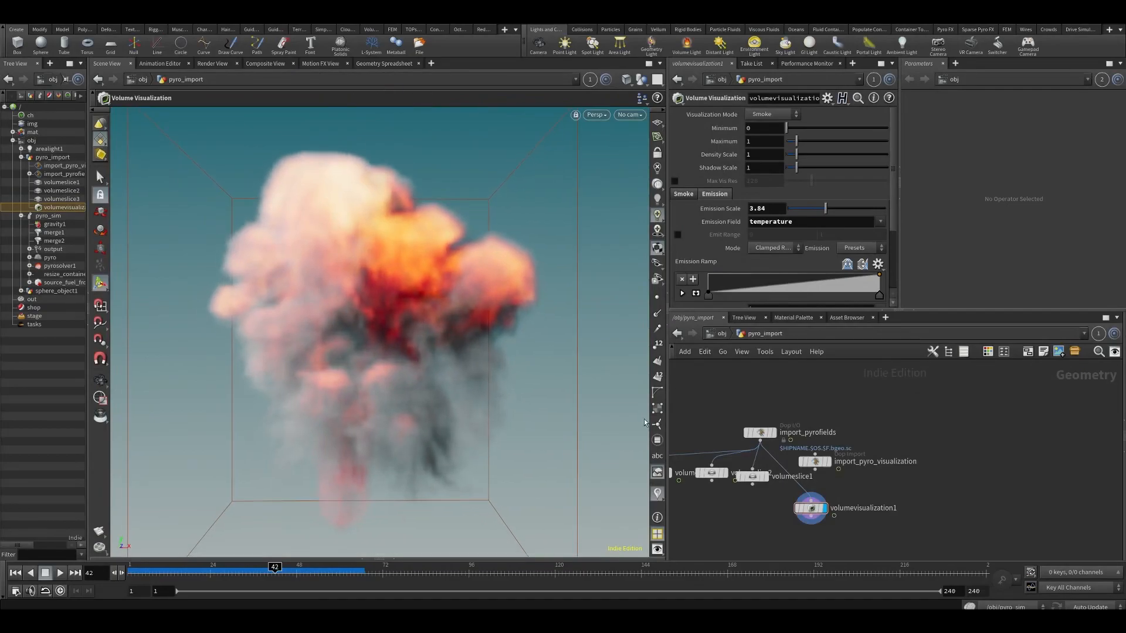
middle_drag(718, 530, 727, 532)
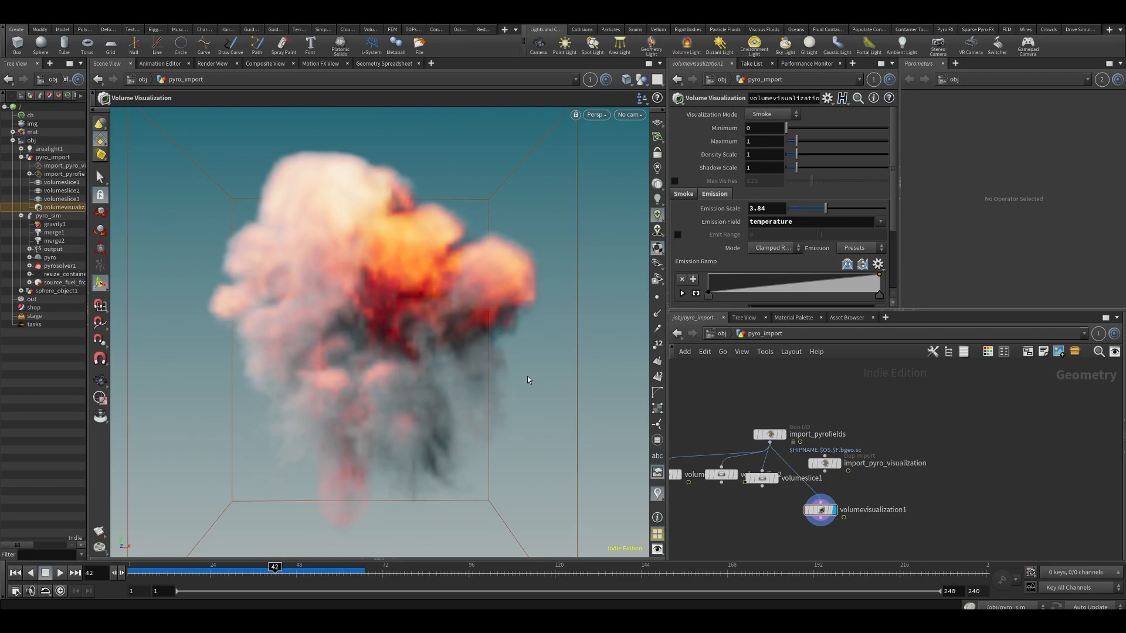
drag(260, 573, 292, 573)
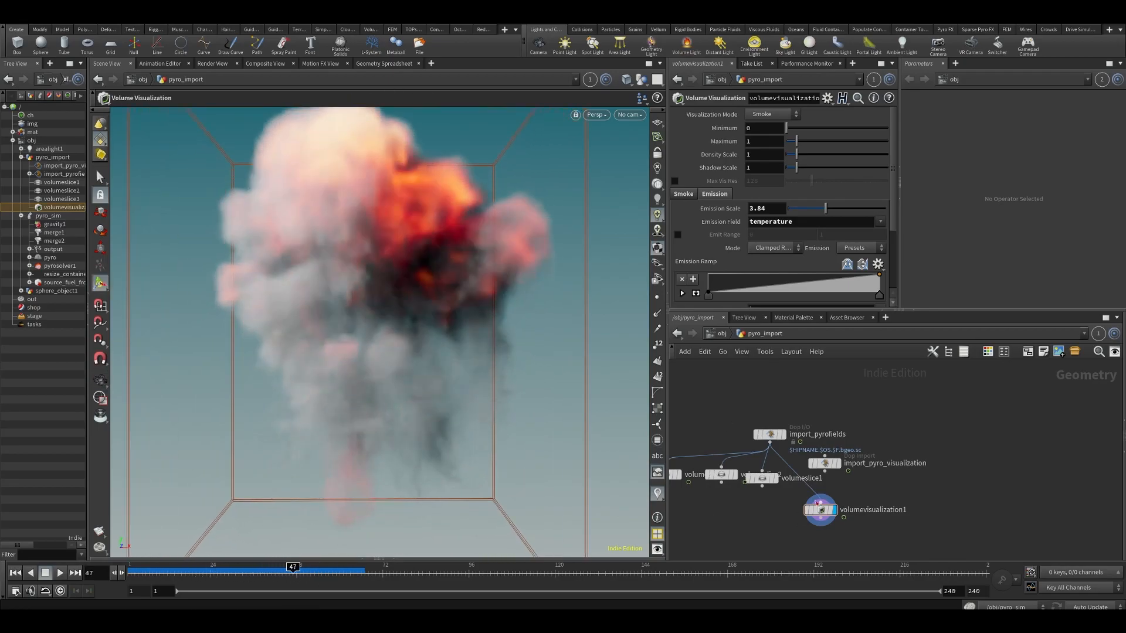
- Examine the volume fields of volumevisualization1 in the geometry spreadsheet, sorted by name with the name column widened, and return to the 3D scene
click(381, 63)
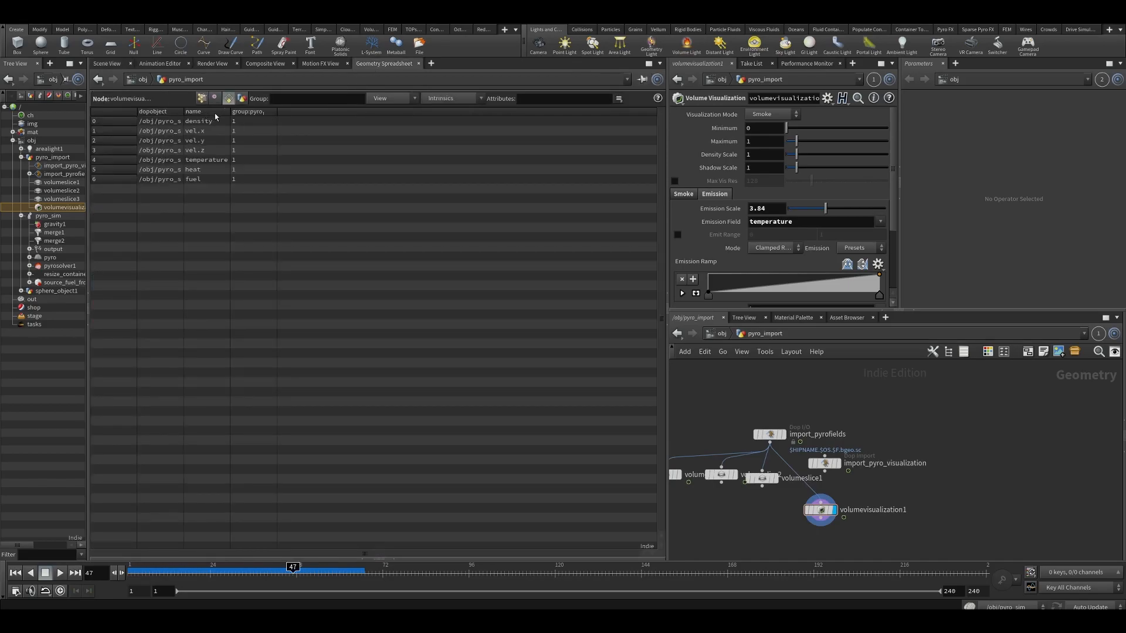
click(212, 115)
click(111, 64)
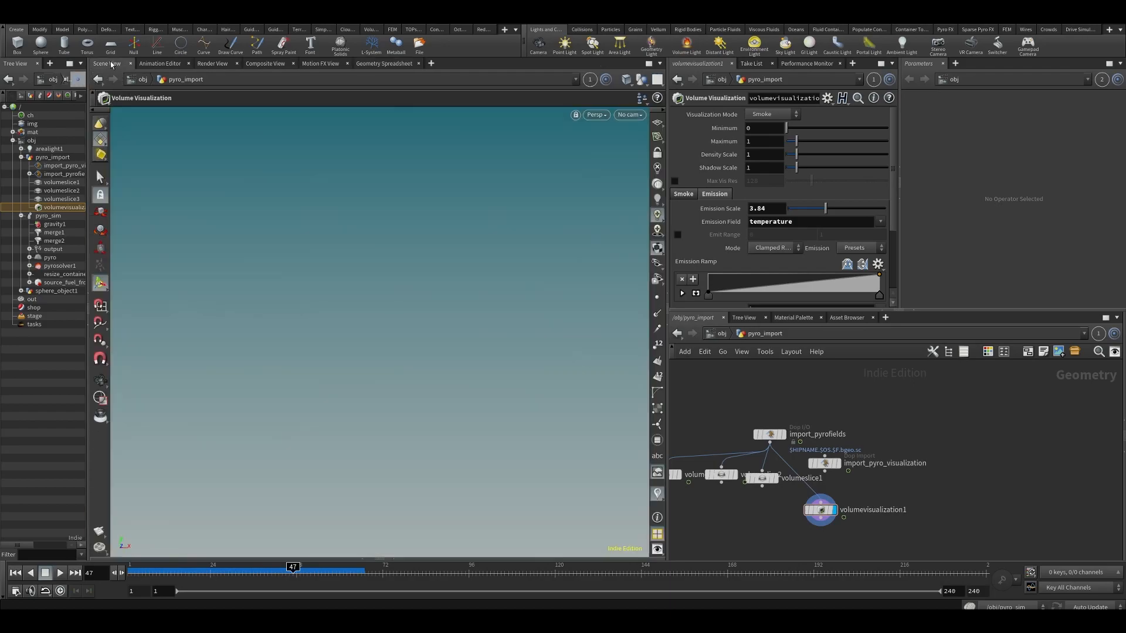
click(378, 64)
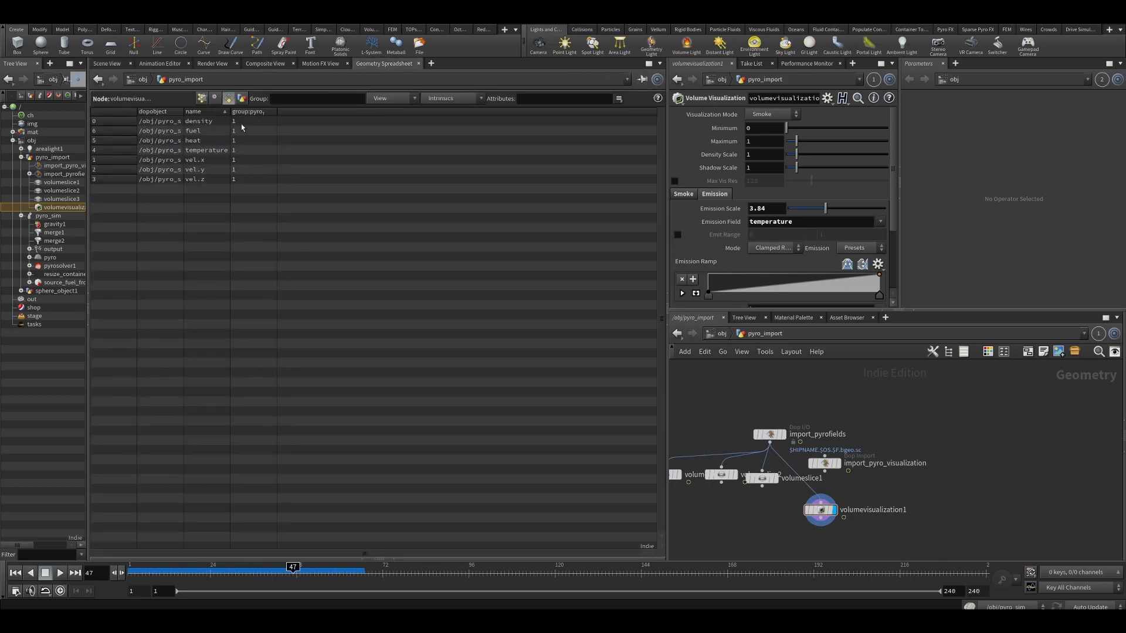
drag(229, 111, 253, 112)
click(107, 63)
- Display and select volumeslice1 to show the density slice, and move the timeline to frame 36
mouse_move(774, 479)
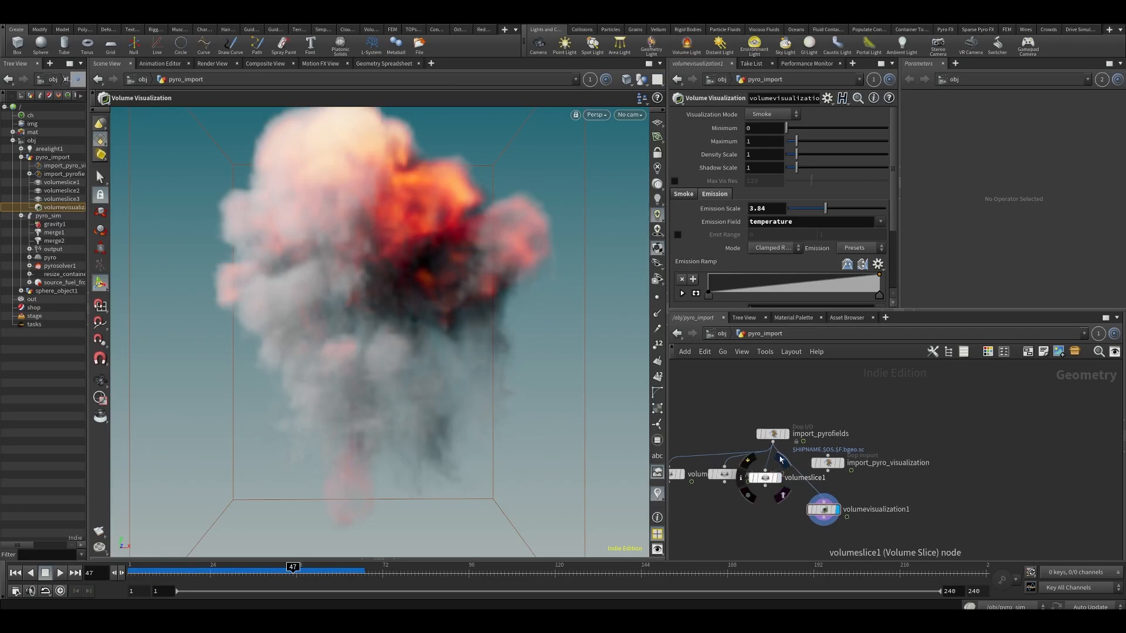
click(783, 461)
click(765, 477)
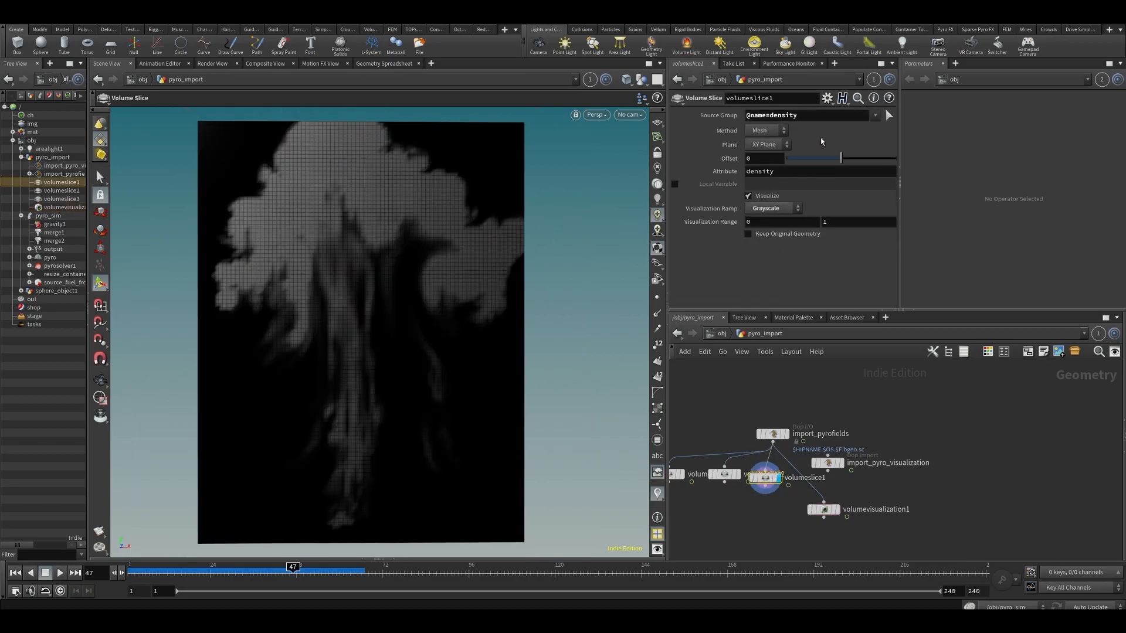
double_click(806, 117)
click(264, 567)
mouse_move(263, 567)
mouse_down()
mouse_move(234, 569)
mouse_move(260, 579)
mouse_move(253, 569)
mouse_up()
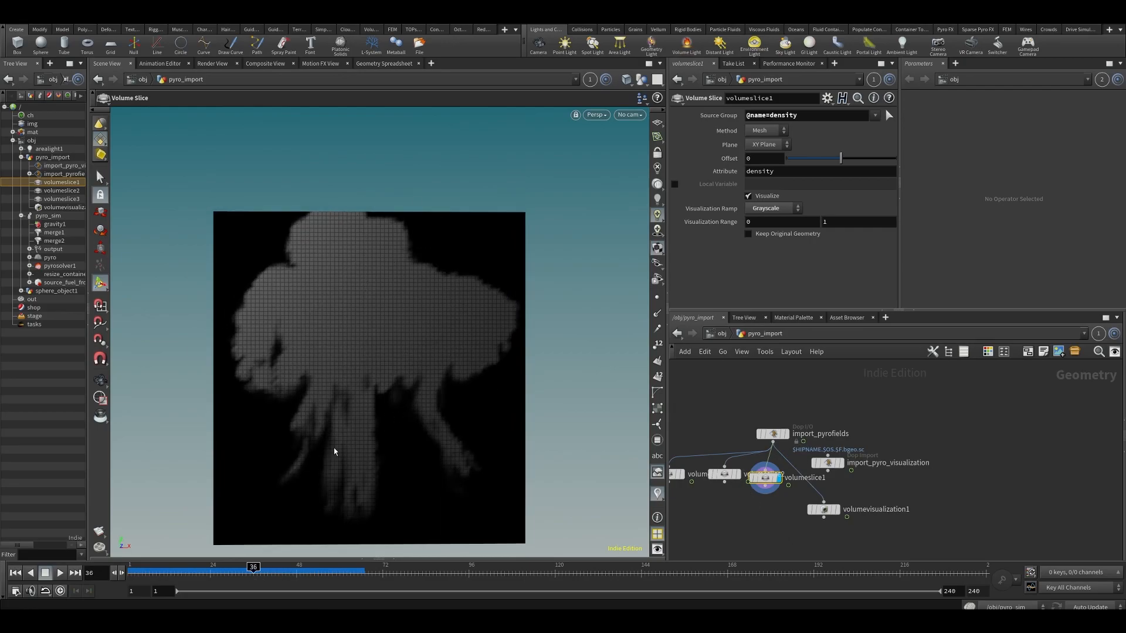
- Disable lighting in the viewport to show the density slice's voxels clearly
click(657, 186)
key(Escape)
drag(387, 381, 395, 326)
scroll(395, 334, up, 6)
key(Escape)
scroll(417, 364, up, 5)
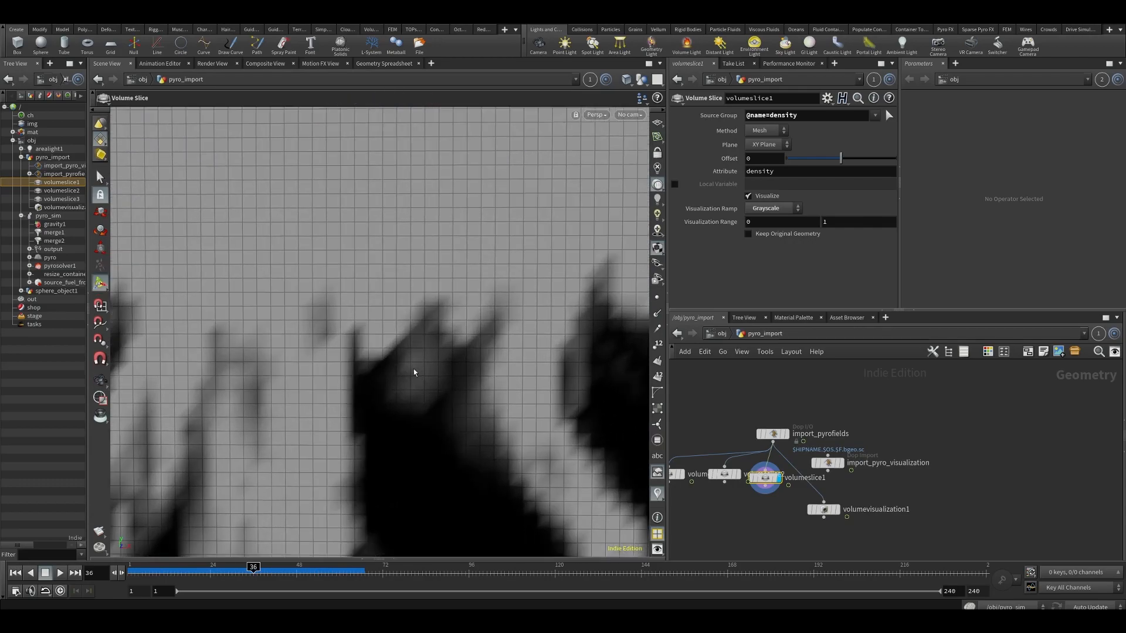
- Examine the density slice's voxel grid, comparing the dense smoke areas with the empty dark areas
scroll(418, 366, down, 4)
middle_drag(389, 209, 400, 295)
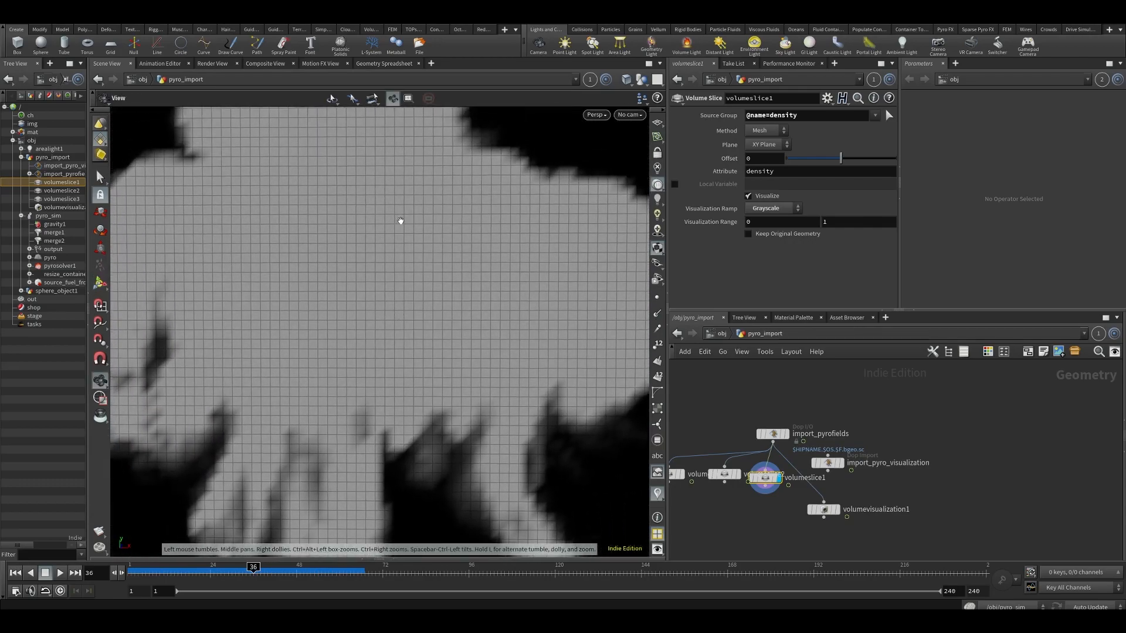
scroll(399, 220, down, 3)
drag(399, 276, 427, 342)
scroll(423, 384, up, 3)
drag(423, 385, 475, 397)
scroll(415, 387, up, 2)
scroll(412, 381, up, 2)
key(Escape)
- Move the volumeslice1 node down clear of volumeslice2's label and inspect the density slice's voxels up close again
drag(757, 465, 760, 474)
key(Escape)
drag(351, 376, 329, 309)
key(Escape)
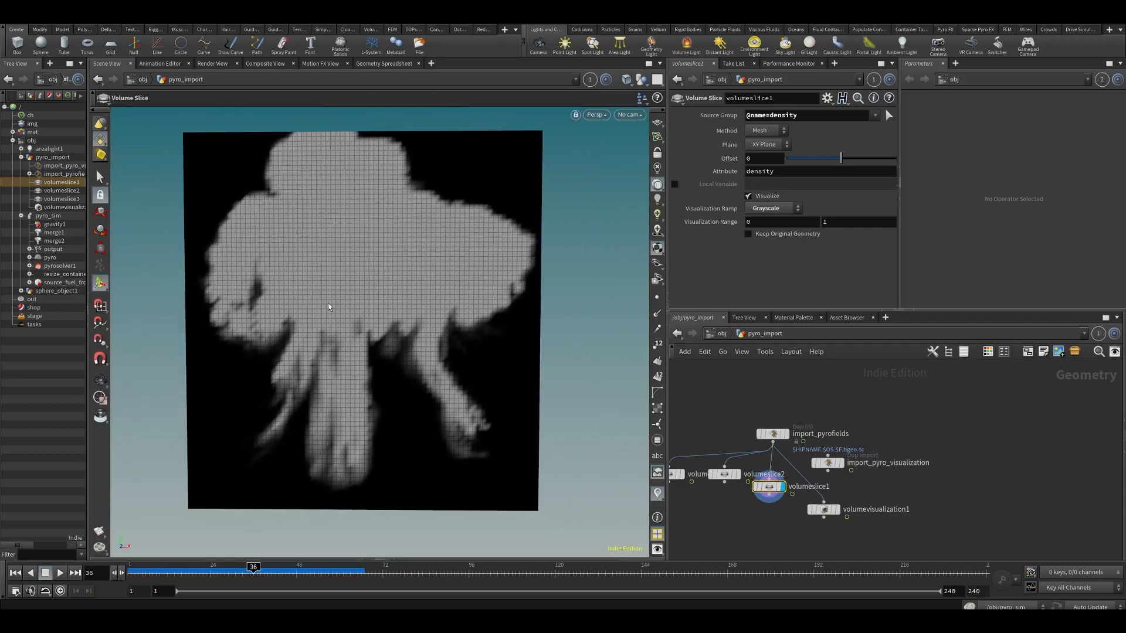
middle_drag(289, 321, 337, 339)
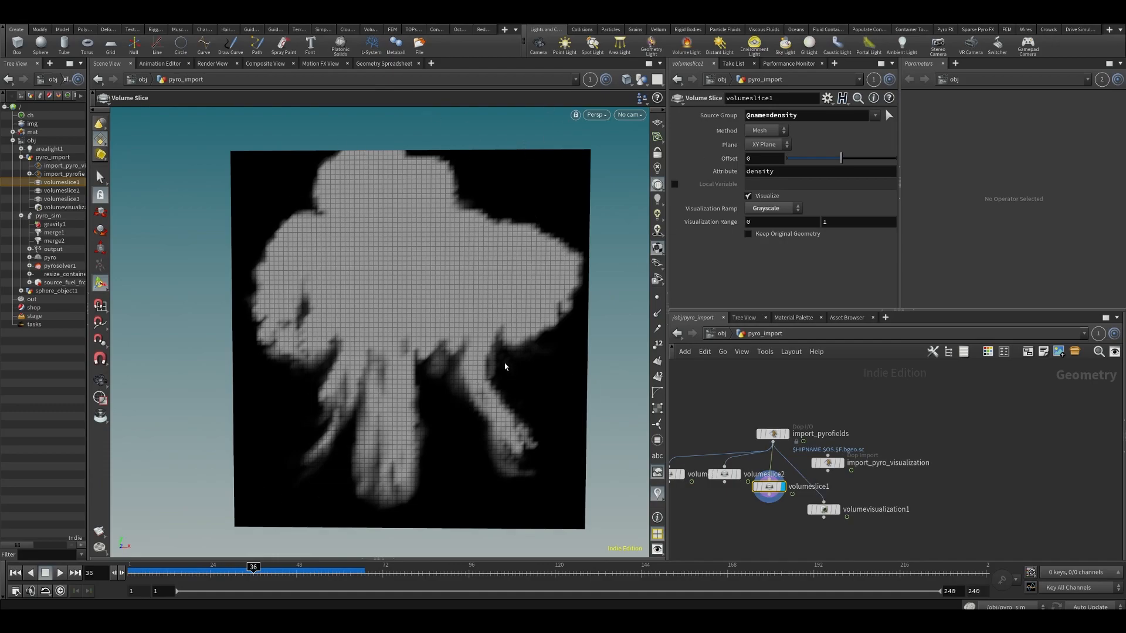
scroll(505, 367, up, 10)
scroll(410, 370, up, 4)
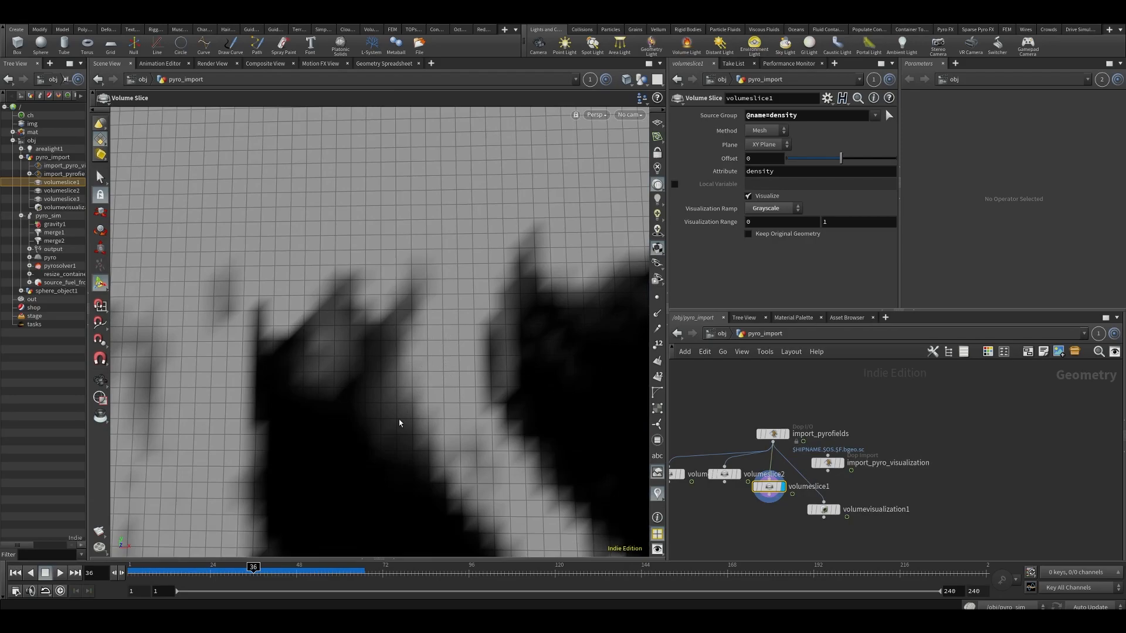
key(h)
- Display and select volumeslice2 to show the heat slice, and move the timeline to frame 39
mouse_move(727, 472)
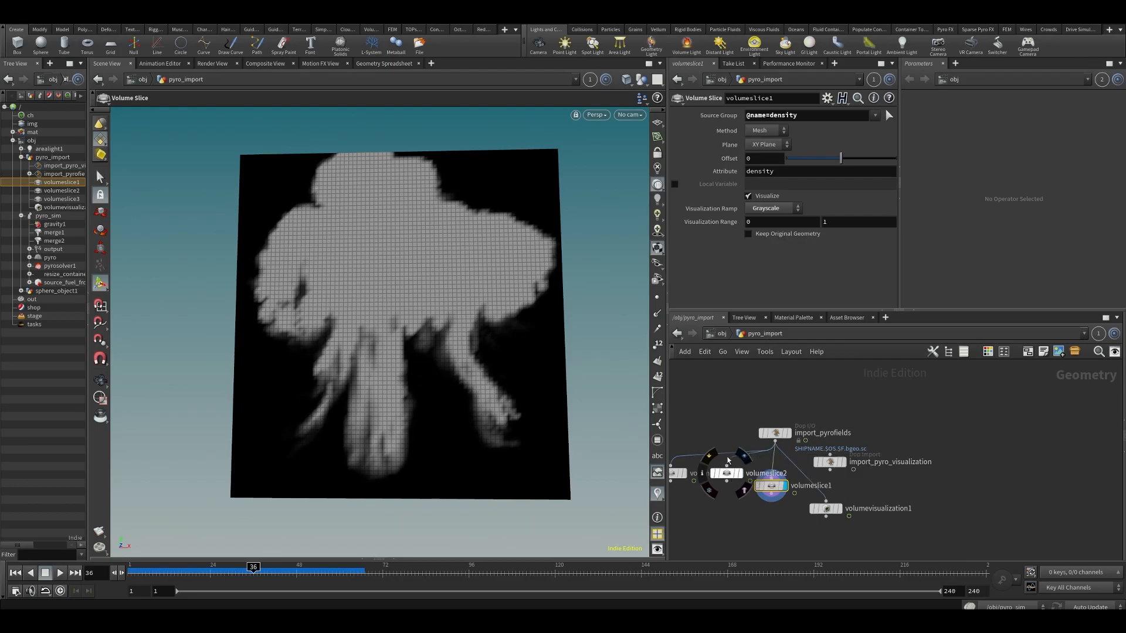
click(743, 457)
click(727, 473)
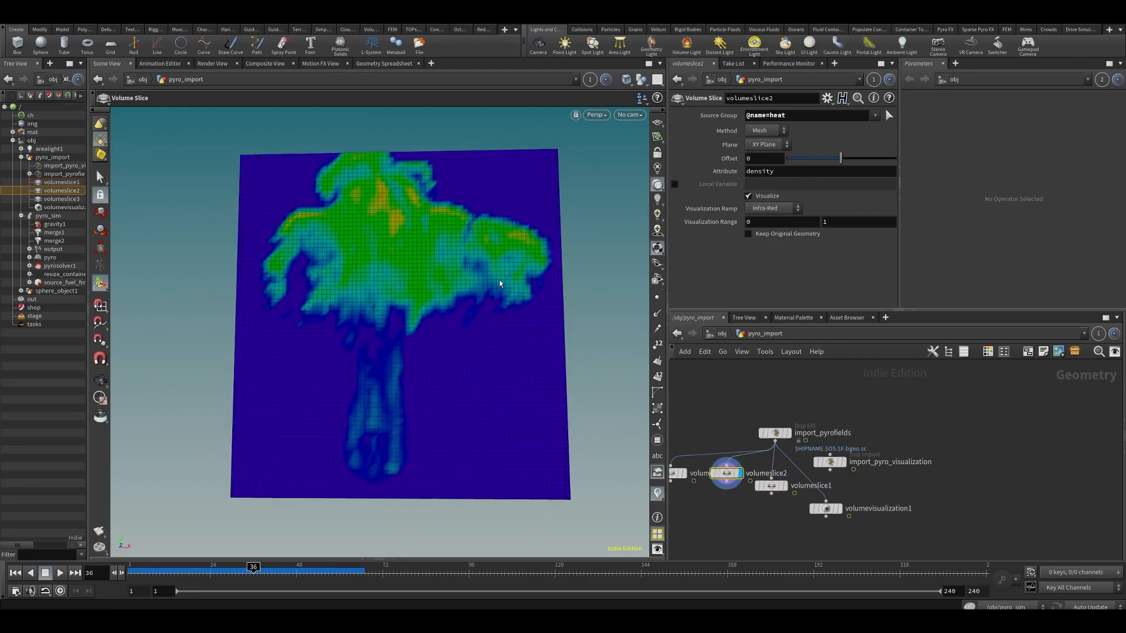
mouse_move(253, 568)
mouse_down()
mouse_move(216, 568)
mouse_move(263, 569)
mouse_up()
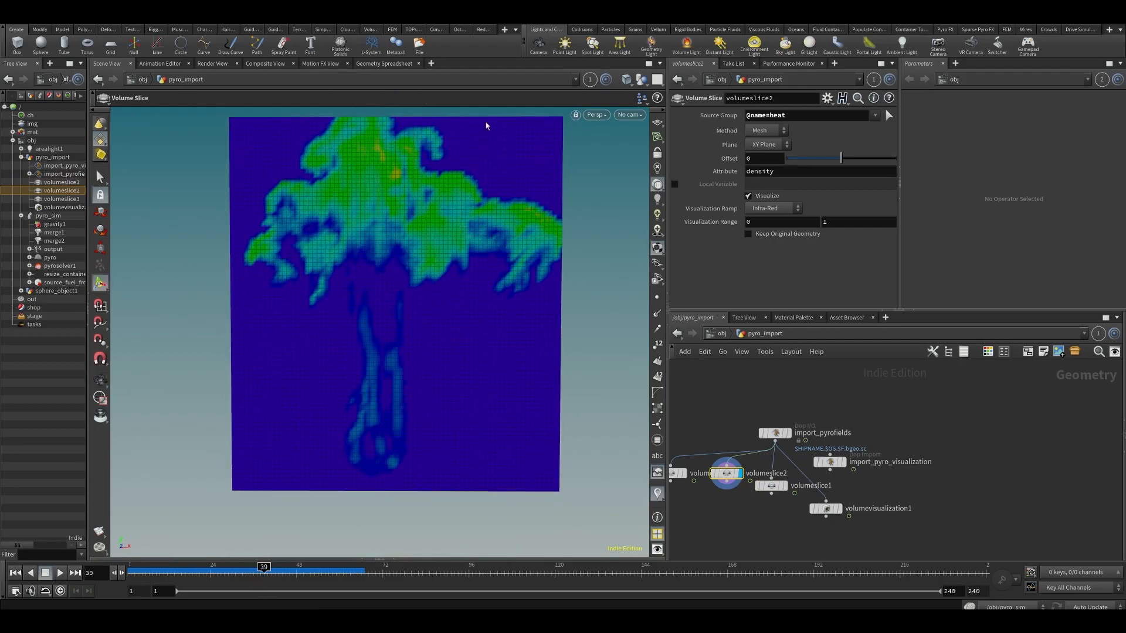
drag(462, 251, 412, 233)
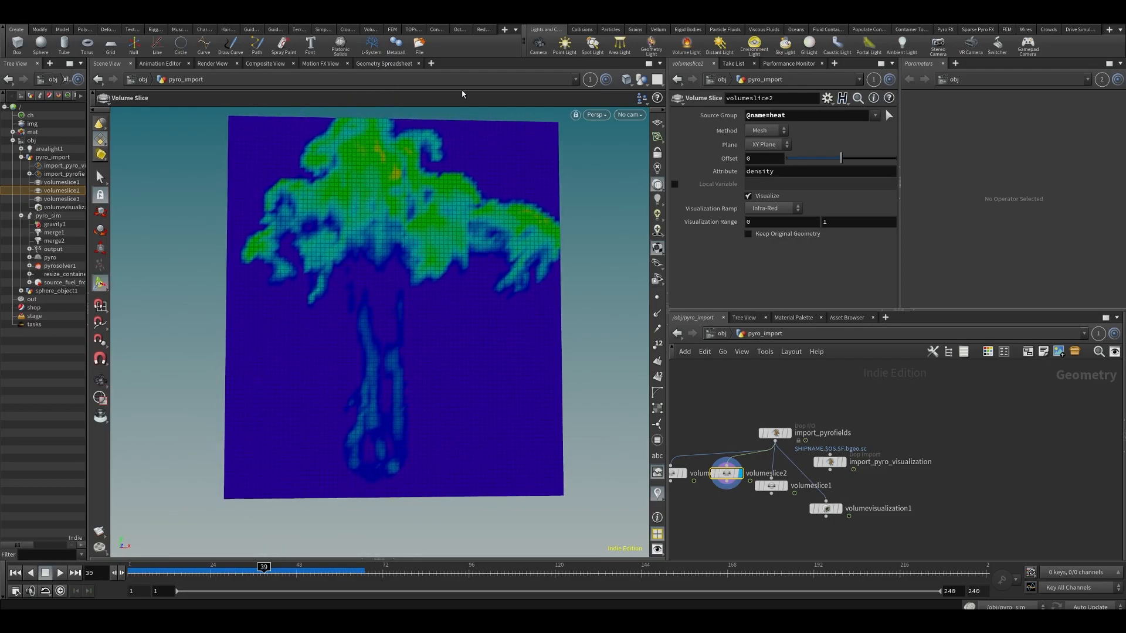
- Display and select volumeslice3 to show the slice of the temperature field
middle_drag(717, 530, 748, 536)
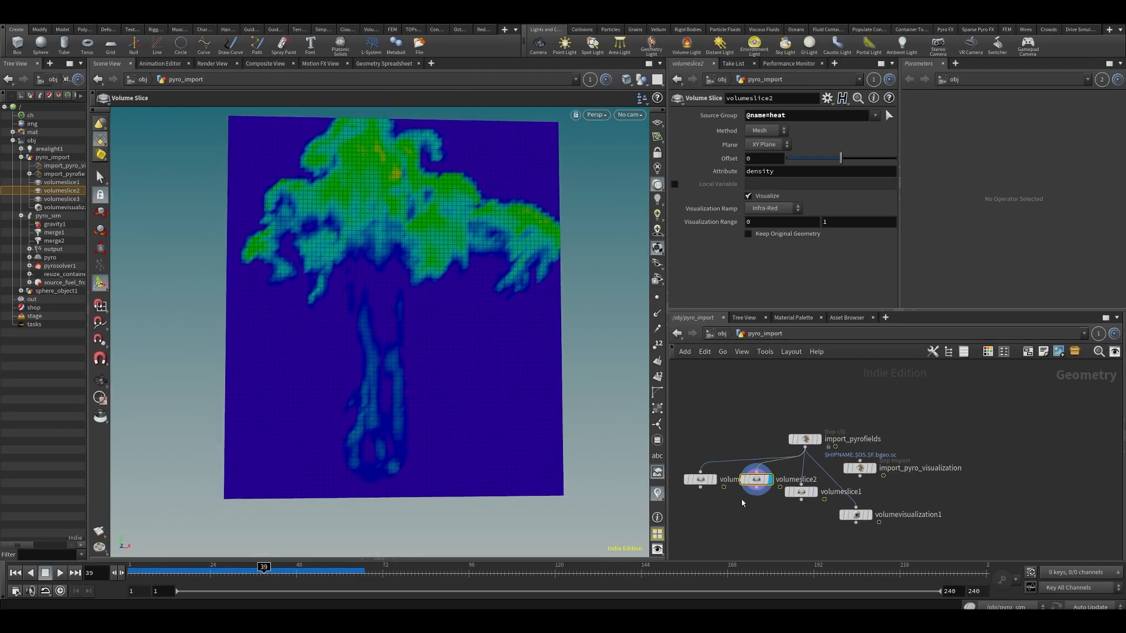
click(714, 482)
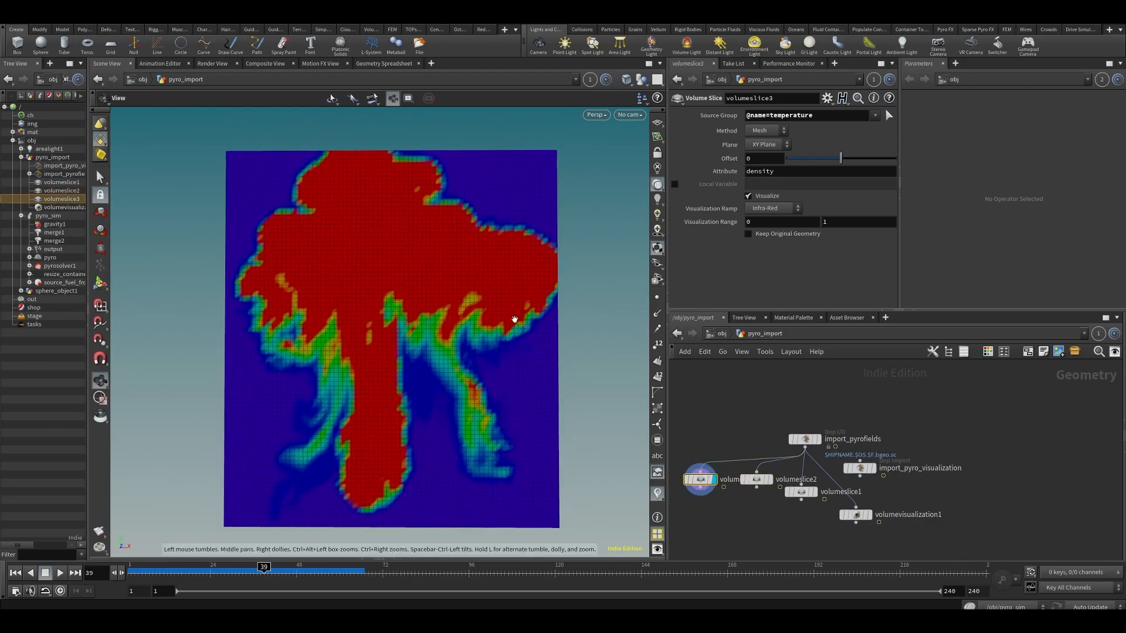
key(Return)
- Examine the volume fields listed for import_pyrofields in the Geometry Spreadsheet, and return to the scene view
click(396, 64)
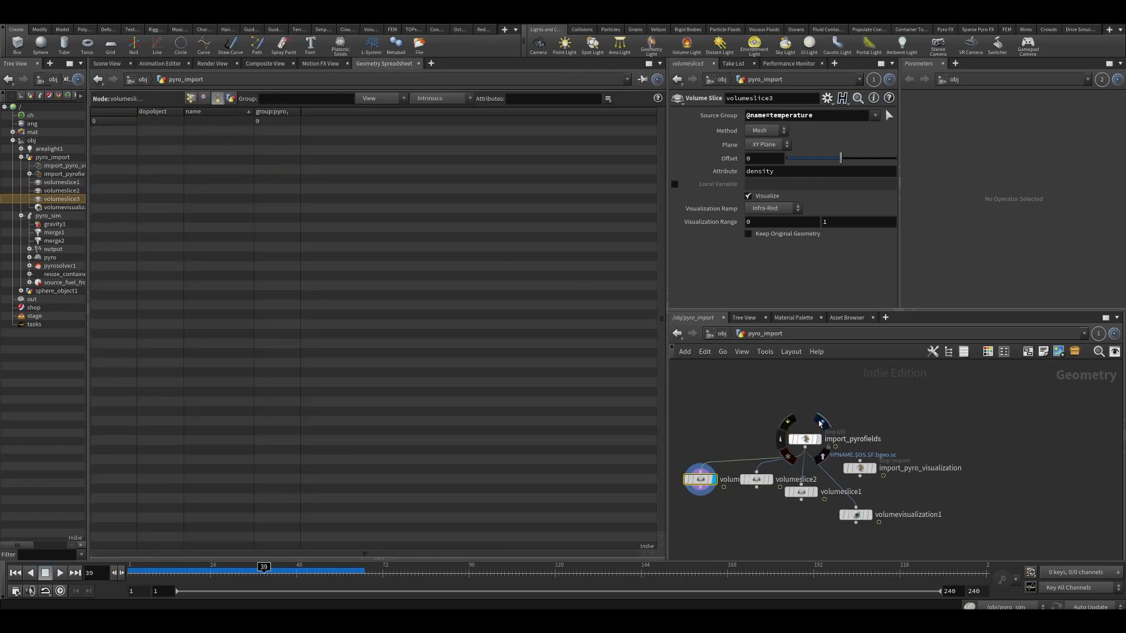
click(819, 439)
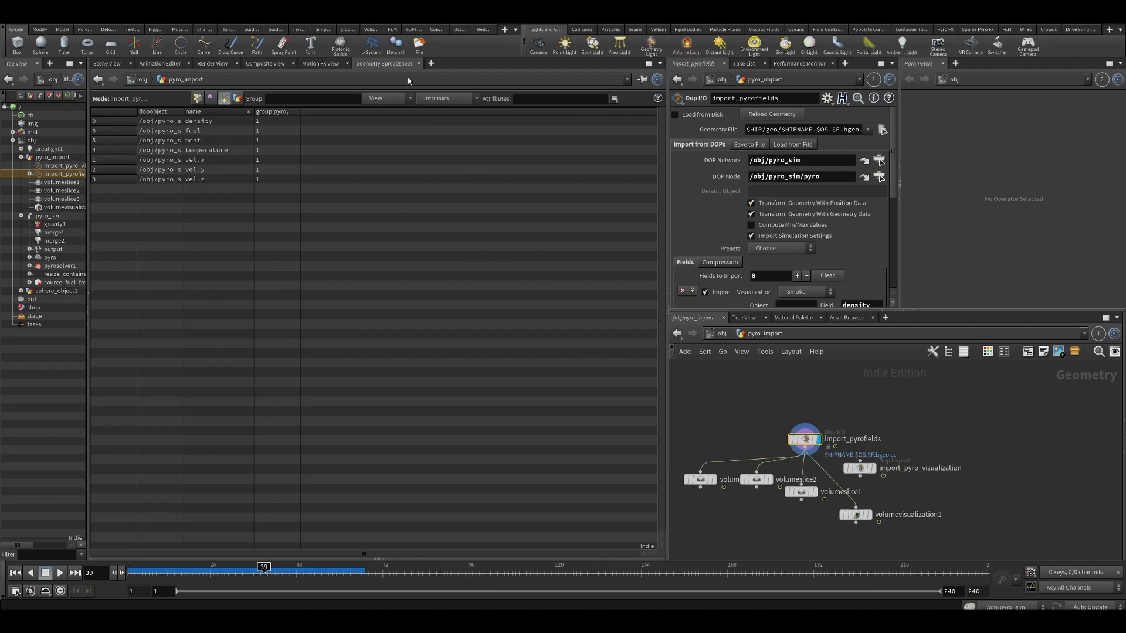
click(107, 63)
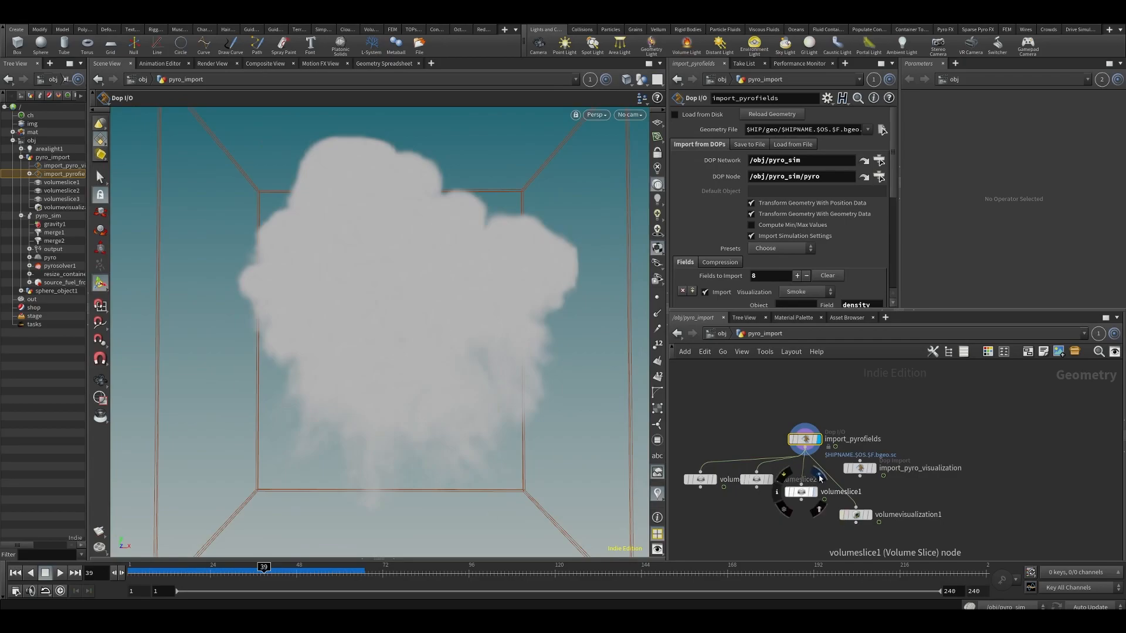
- Display and select volumeslice1, volumeslice2 and volumeslice3 in turn to compare the density, heat and temperature slices
click(814, 492)
click(800, 492)
click(772, 461)
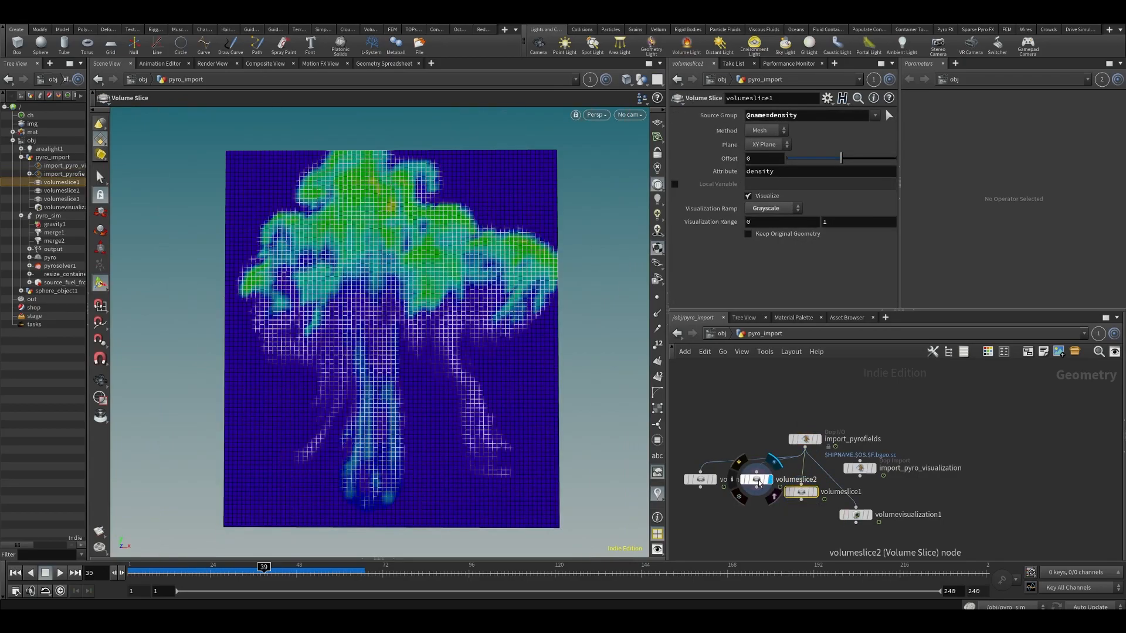
click(756, 479)
click(716, 462)
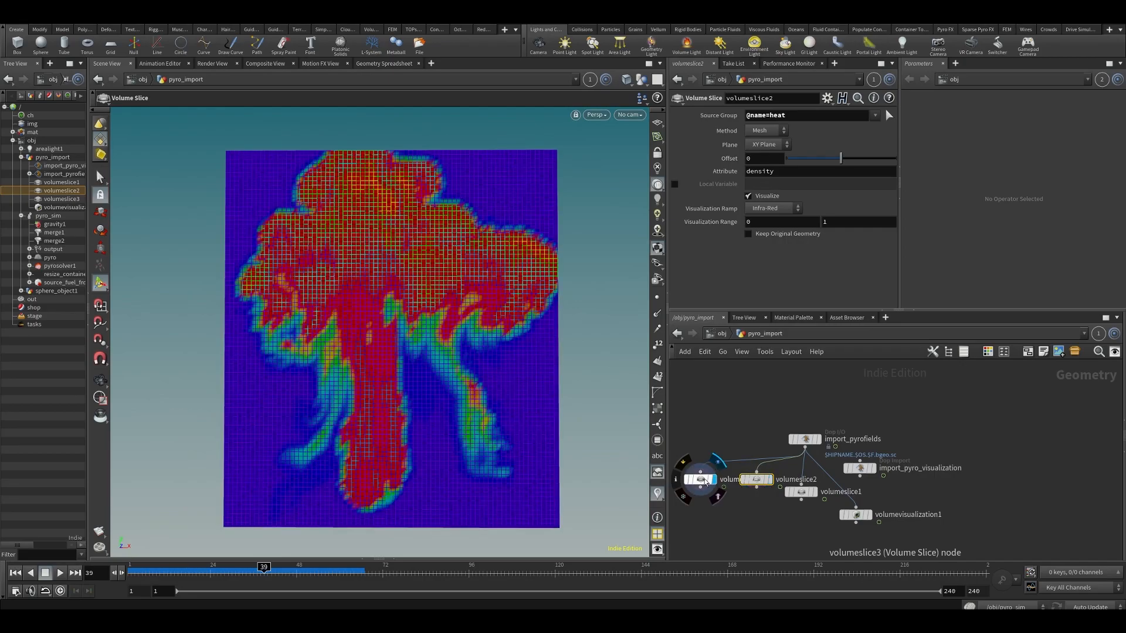
click(700, 479)
- Read the point attribute values of volumeslice3 in the Geometry Spreadsheet, and return to the scene view
click(376, 63)
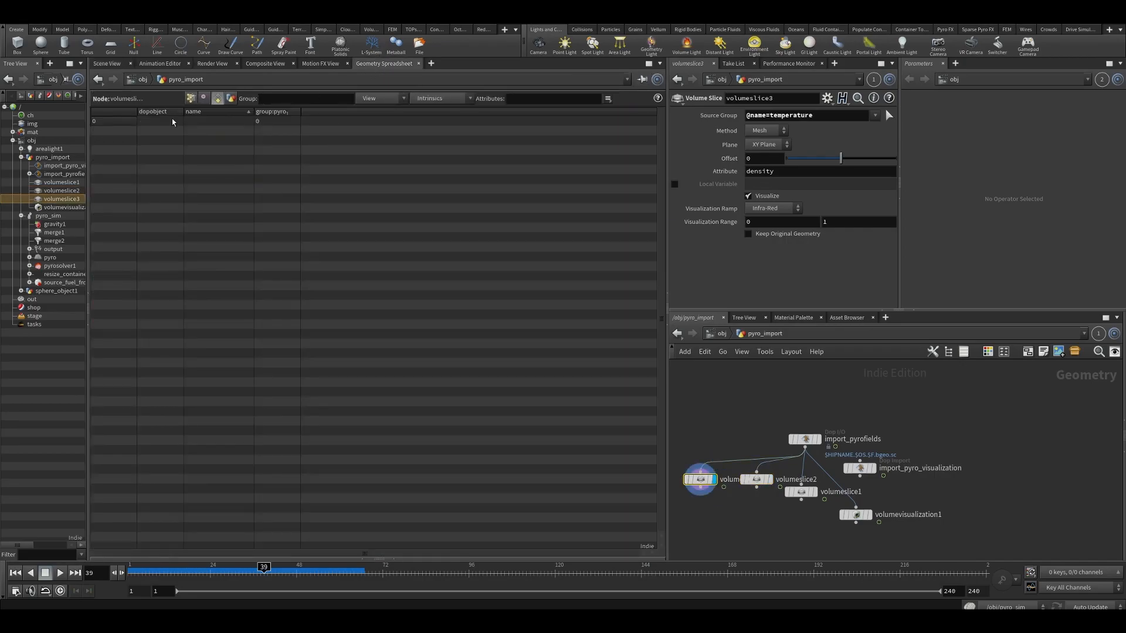
click(191, 100)
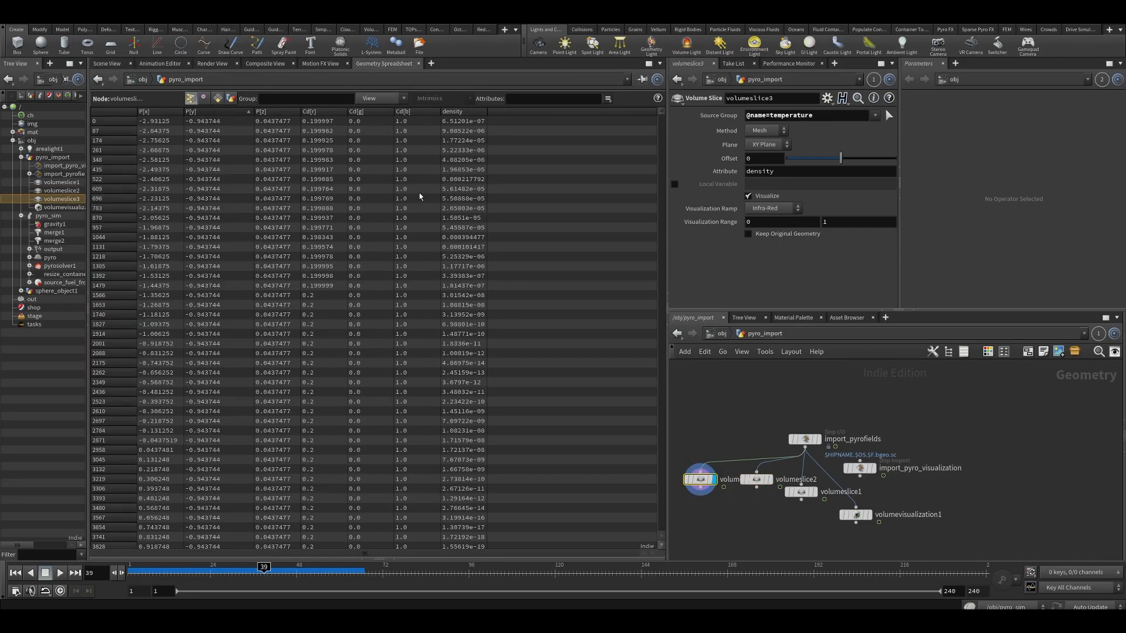
scroll(444, 346, down, 20)
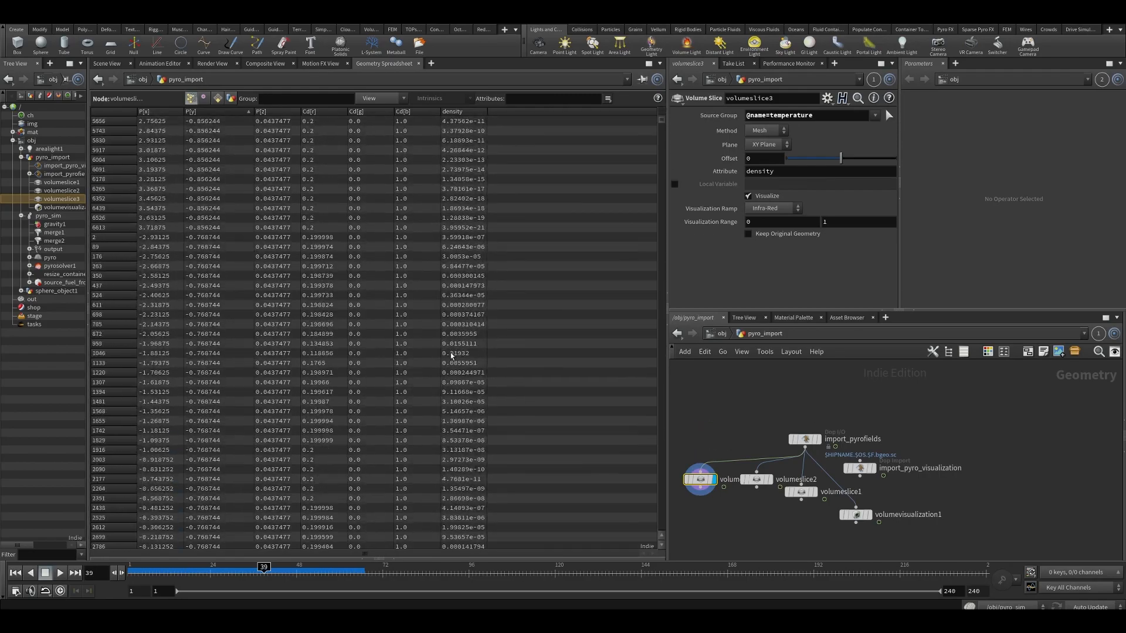
click(107, 63)
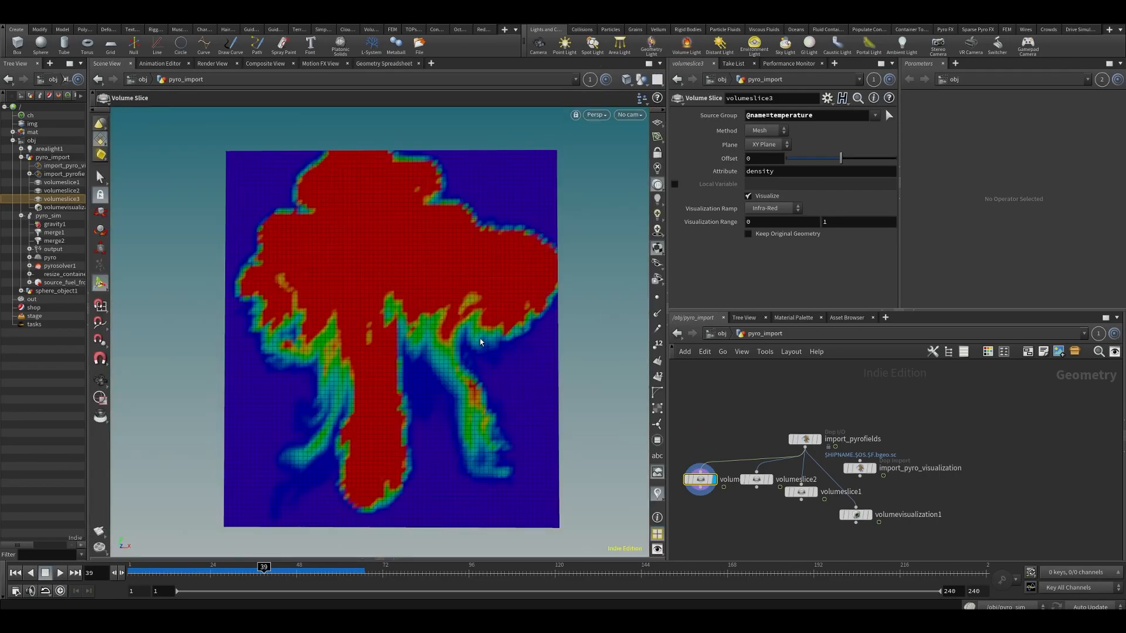
alt+drag(444, 313, 450, 319)
alt+middle_drag(450, 319, 430, 299)
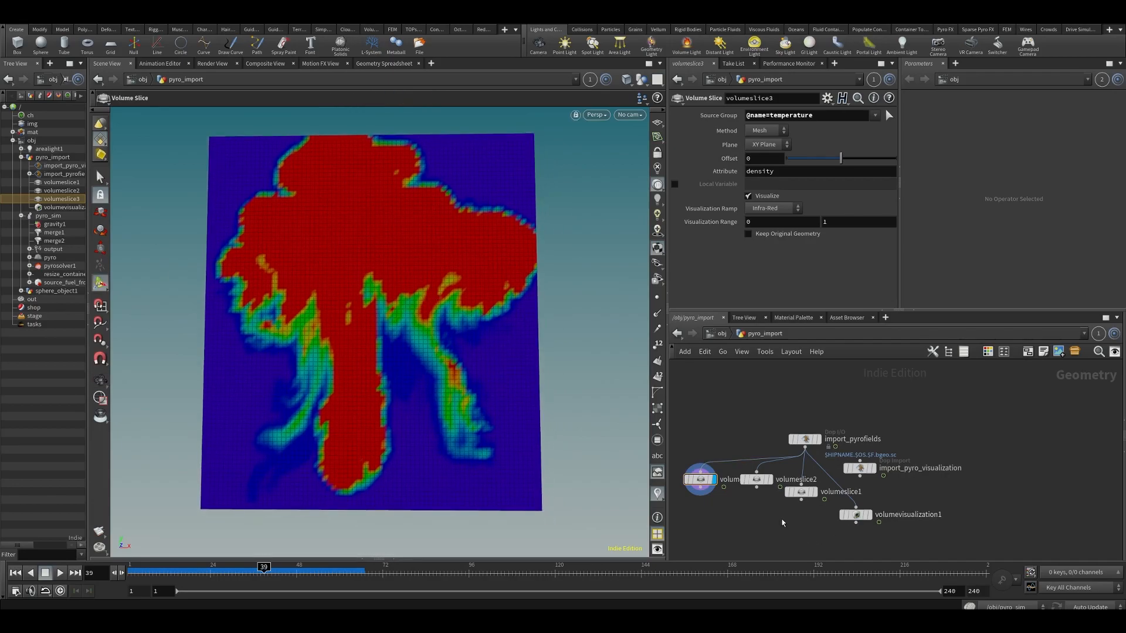
alt+drag(548, 384, 548, 407)
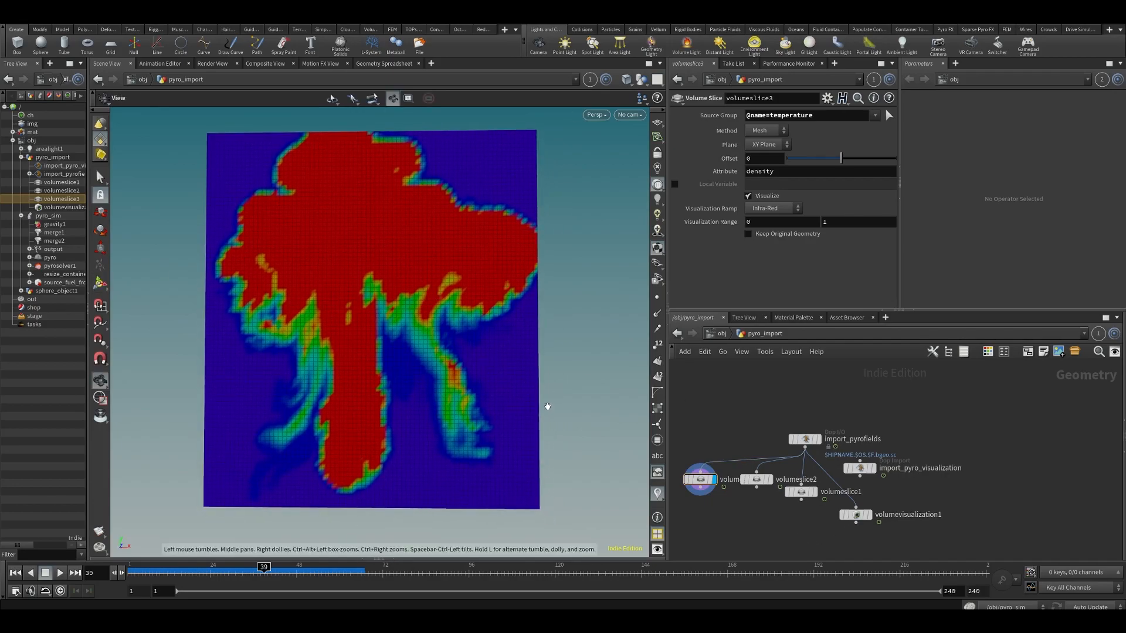
key(Return)
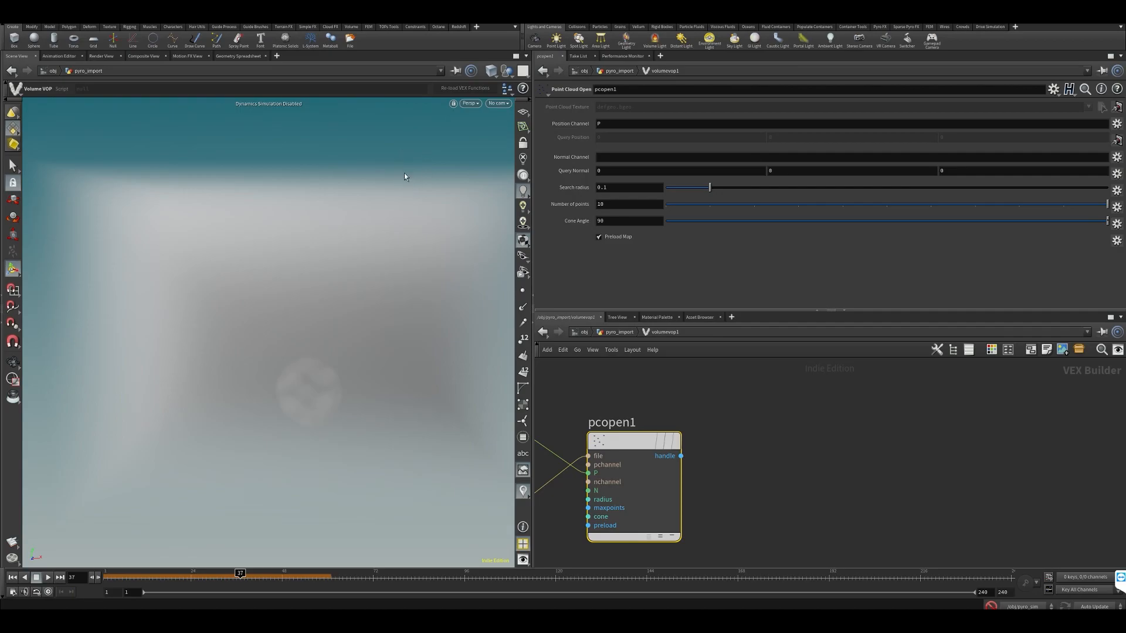
- Add a Point Cloud Filter node beside pcopen1 and connect pcopen1's handle output to its handle input
mouse_move(678, 474)
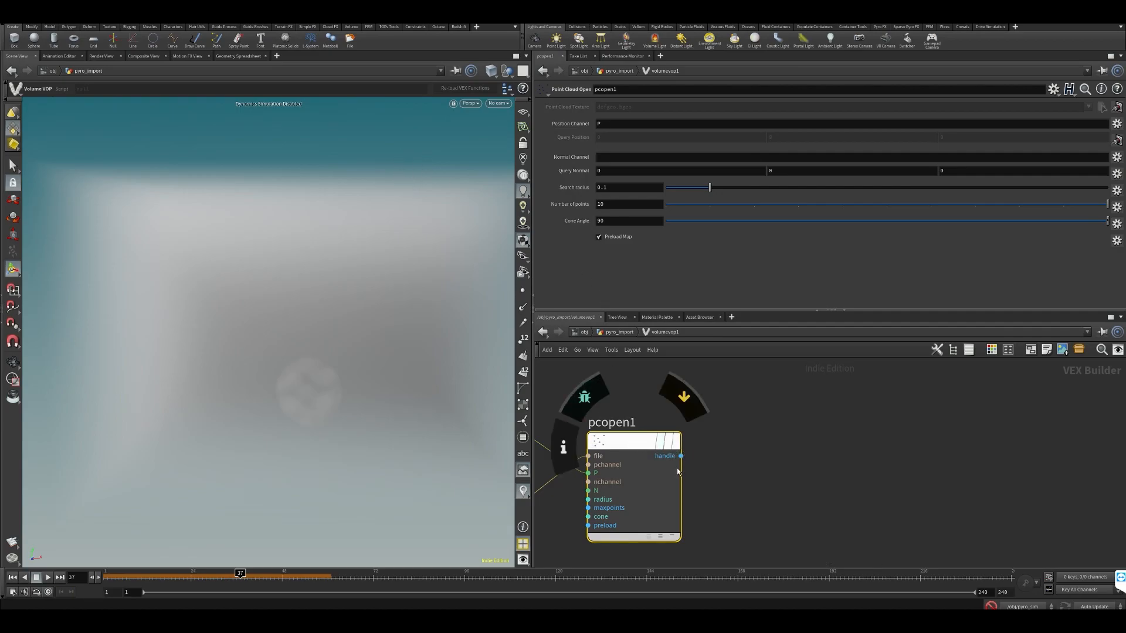
scroll(744, 469, down, 3)
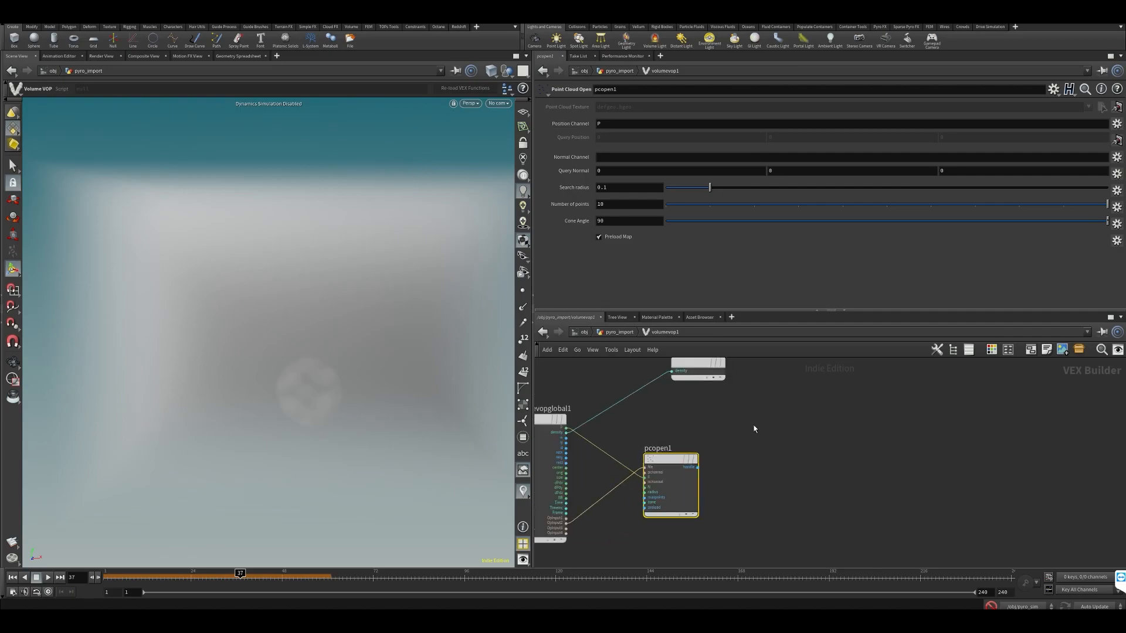
scroll(757, 474, up, 3)
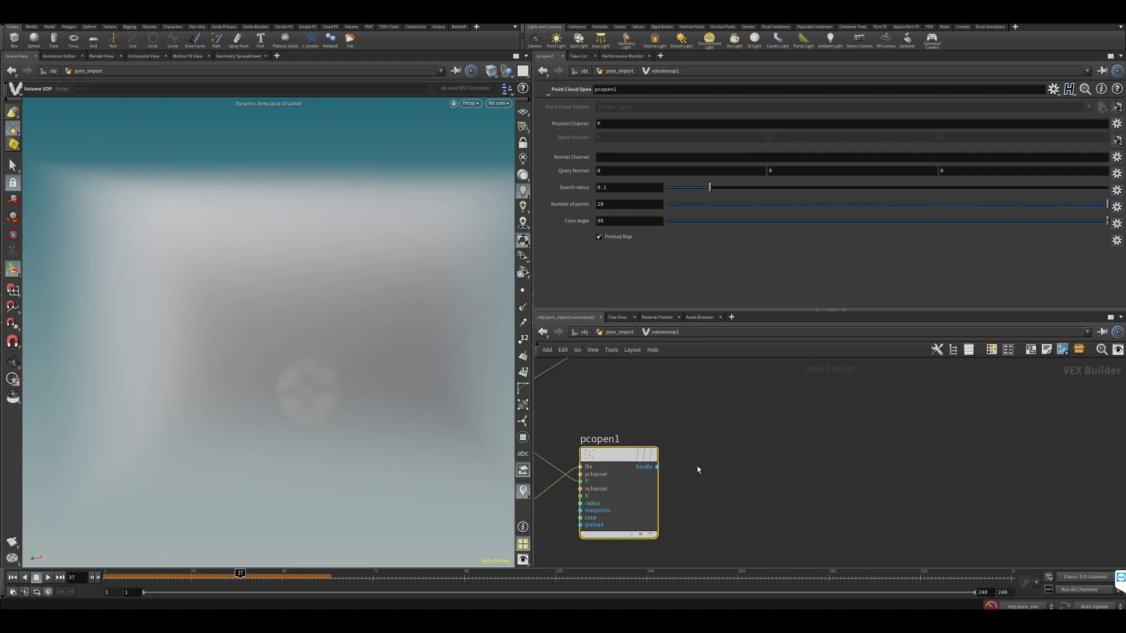
key(Tab)
text(pc f)
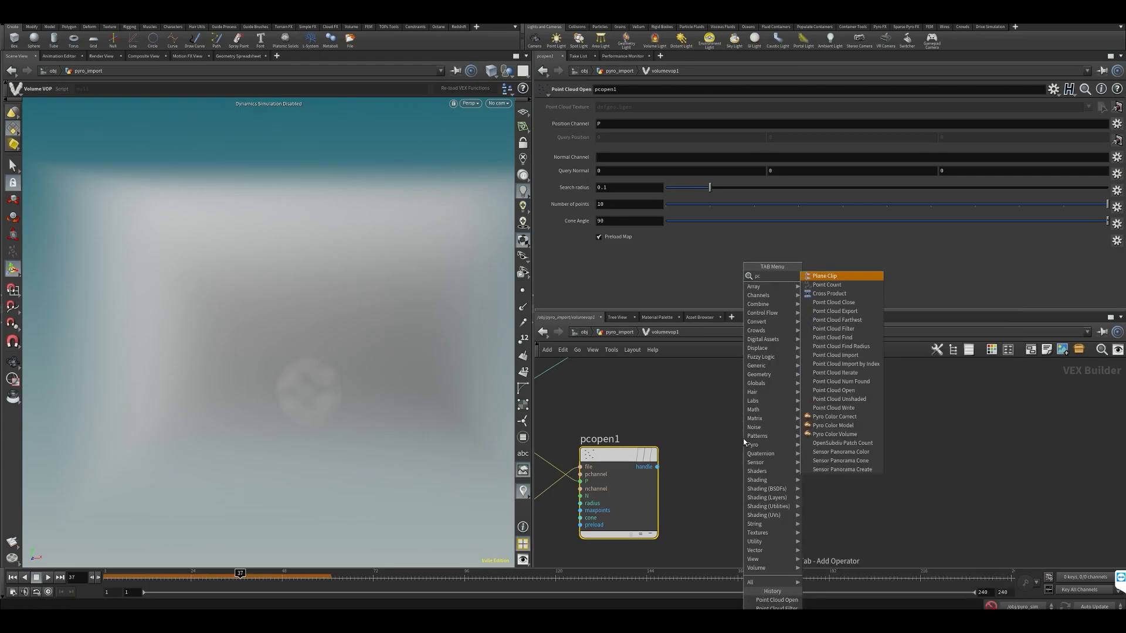
key(Down)
key(Down)
key(Down)
key(Up)
key(Up)
key(Return)
click(739, 462)
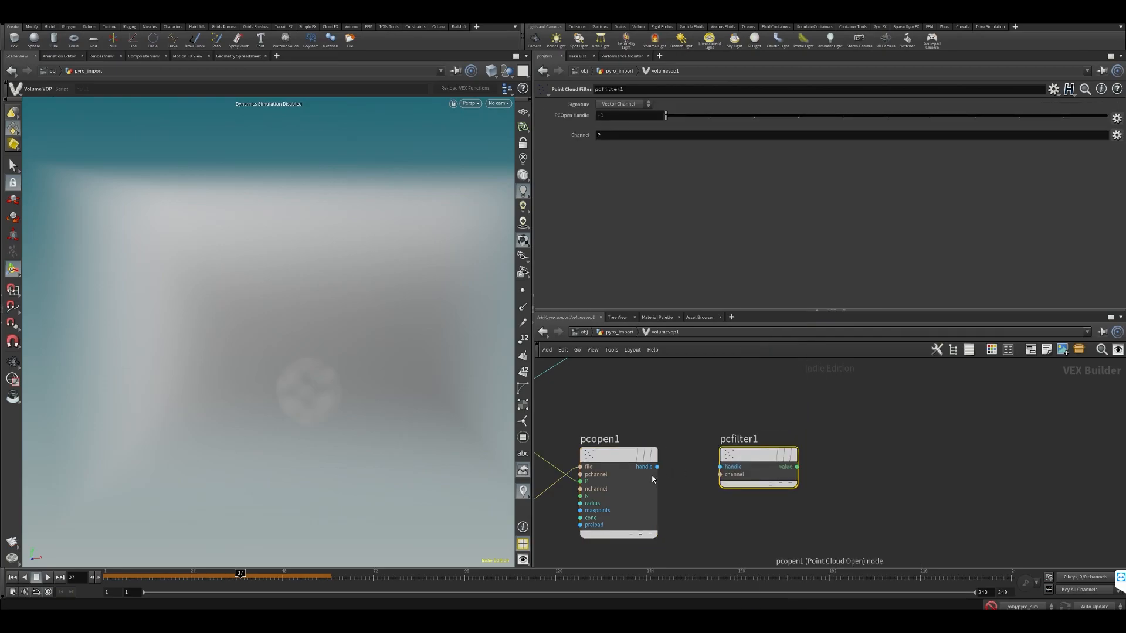
click(657, 466)
click(720, 467)
- Set pcfilter1's signature to Float Channel and its channel to density
click(612, 104)
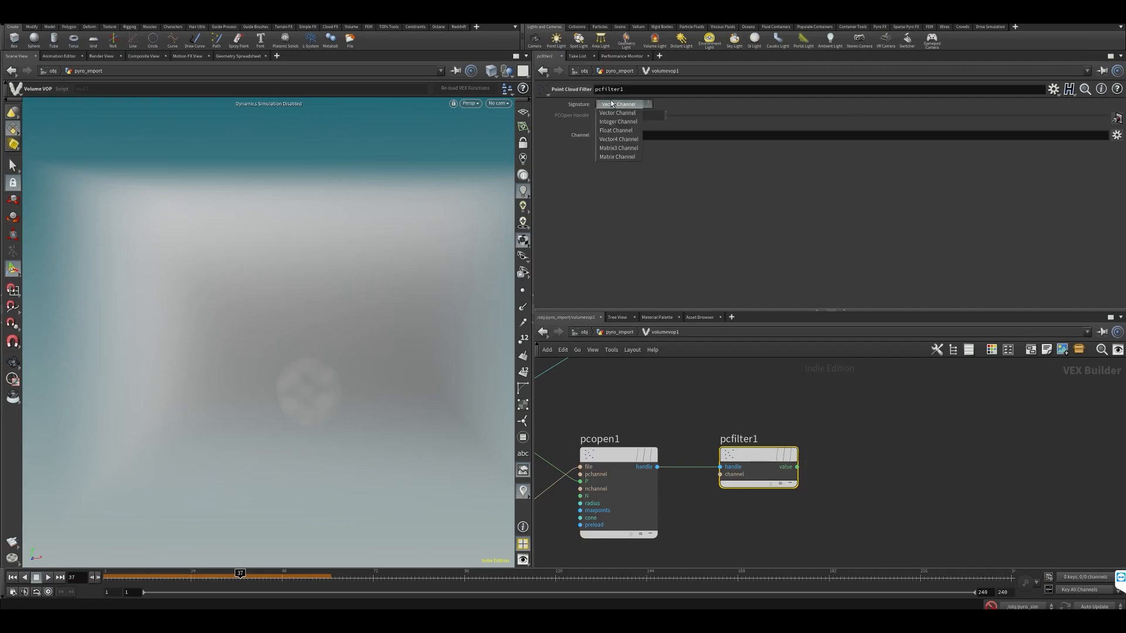
click(614, 132)
drag(569, 141, 570, 141)
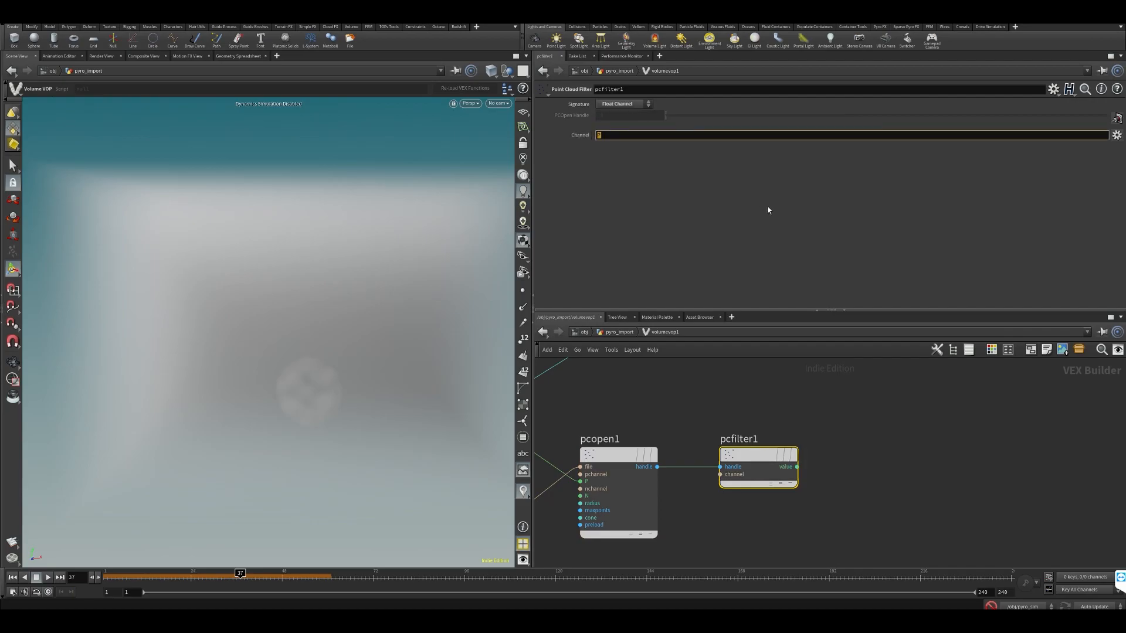
text(density)
key(Return)
- Move volumevopoutput1 clear beyond pcfilter1 and connect pcfilter1's value output to its density input
scroll(849, 521, down, 3)
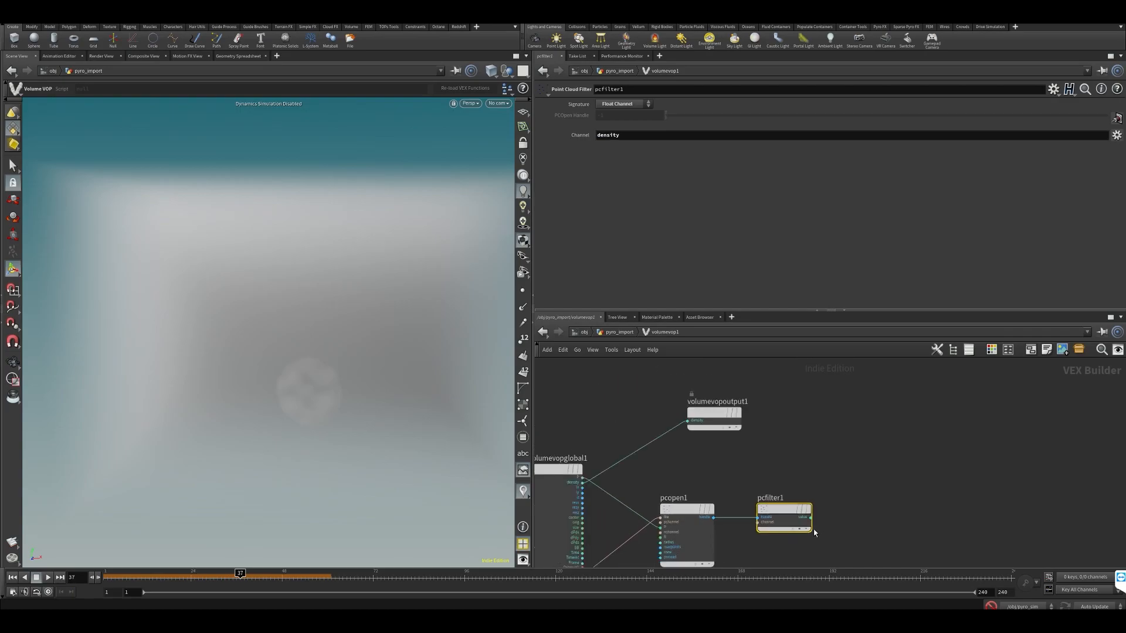
drag(714, 416, 864, 422)
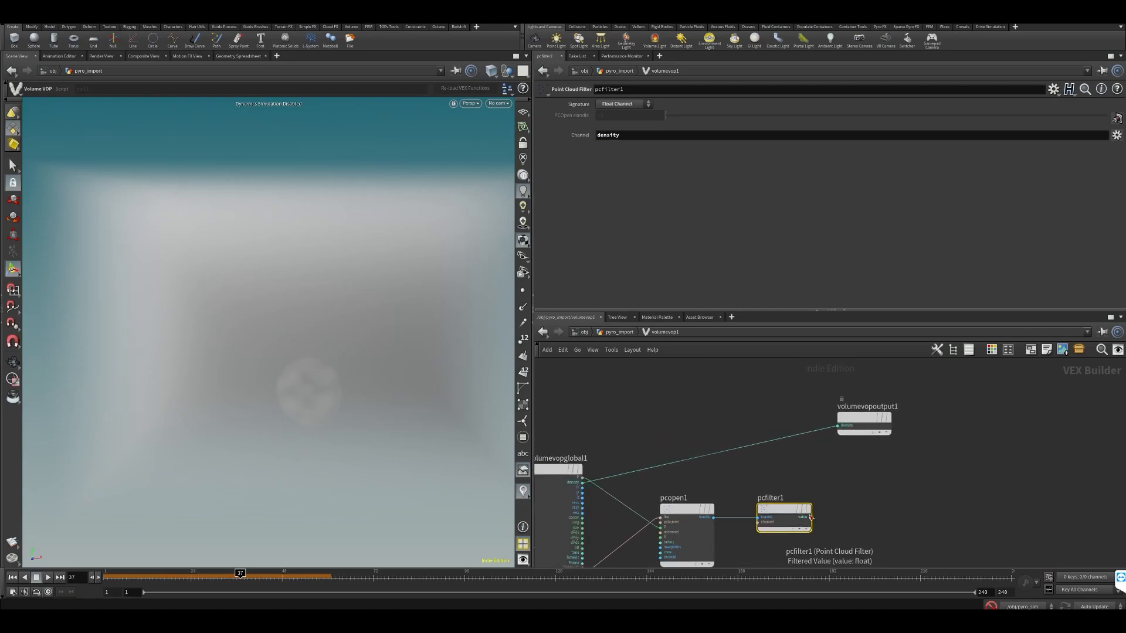
drag(811, 517, 838, 425)
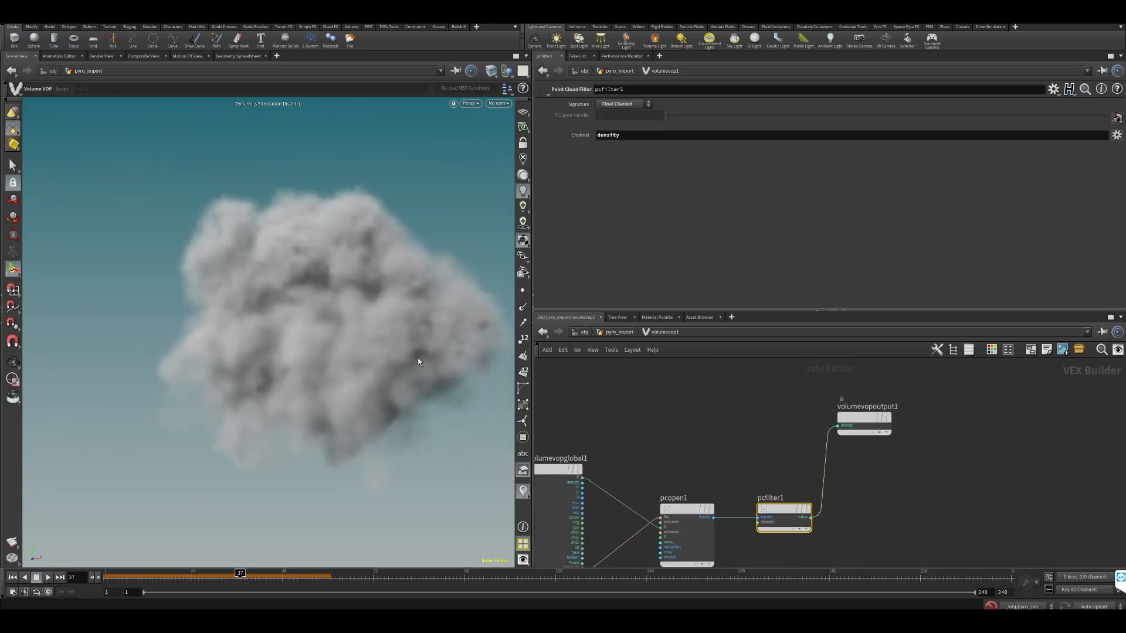
- Promote the radius and maxpoints inputs of pcopen1 to parameters of the Volume VOP
middle_drag(694, 418, 706, 402)
scroll(708, 410, down, 2)
scroll(709, 450, up, 3)
middle_drag(666, 469, 696, 420)
scroll(697, 420, up, 2)
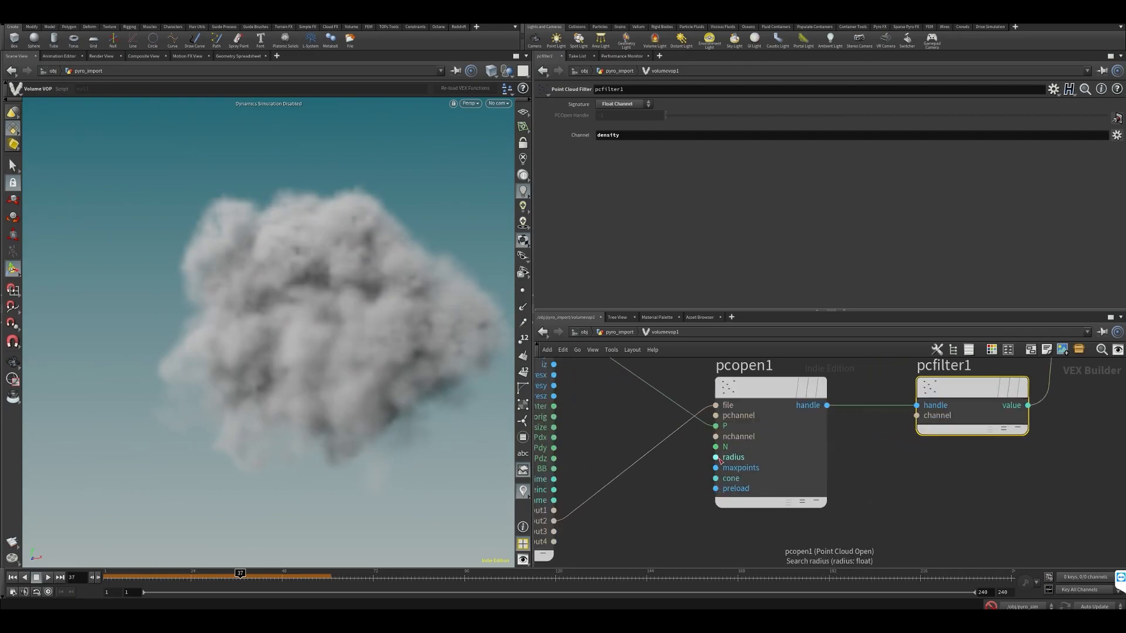
right_click(717, 456)
click(737, 453)
right_click(717, 468)
click(740, 456)
scroll(916, 508, down, 3)
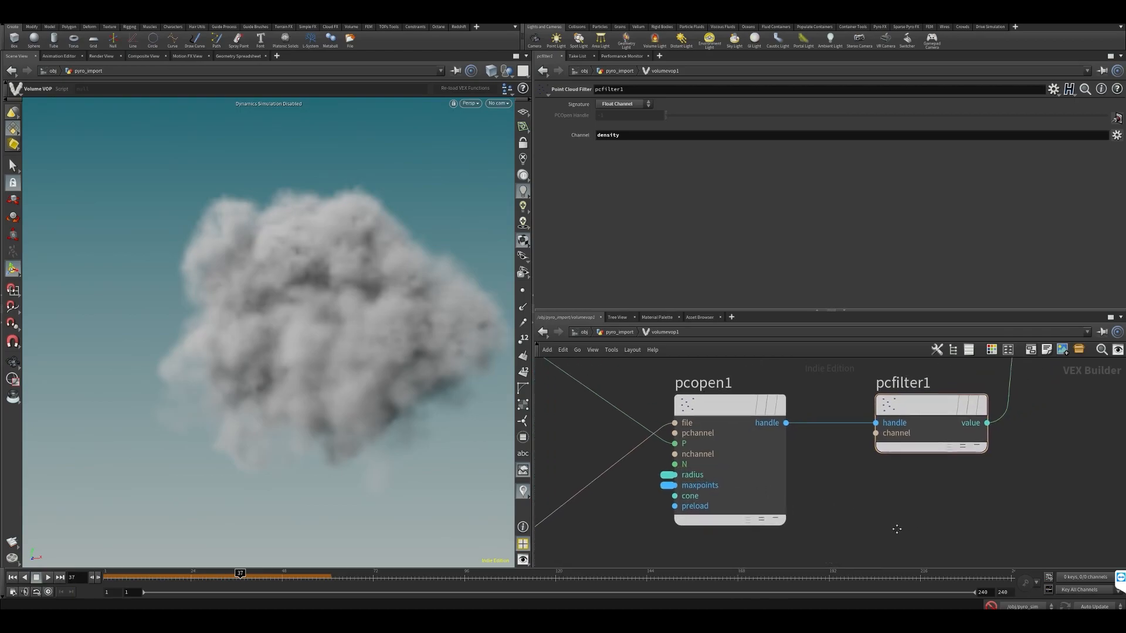
- Go back up to the pyro_import network and display vdbfromparticles1 for comparison
key(u)
key(Escape)
drag(374, 292, 266, 314)
key(Return)
scroll(913, 464, down, 3)
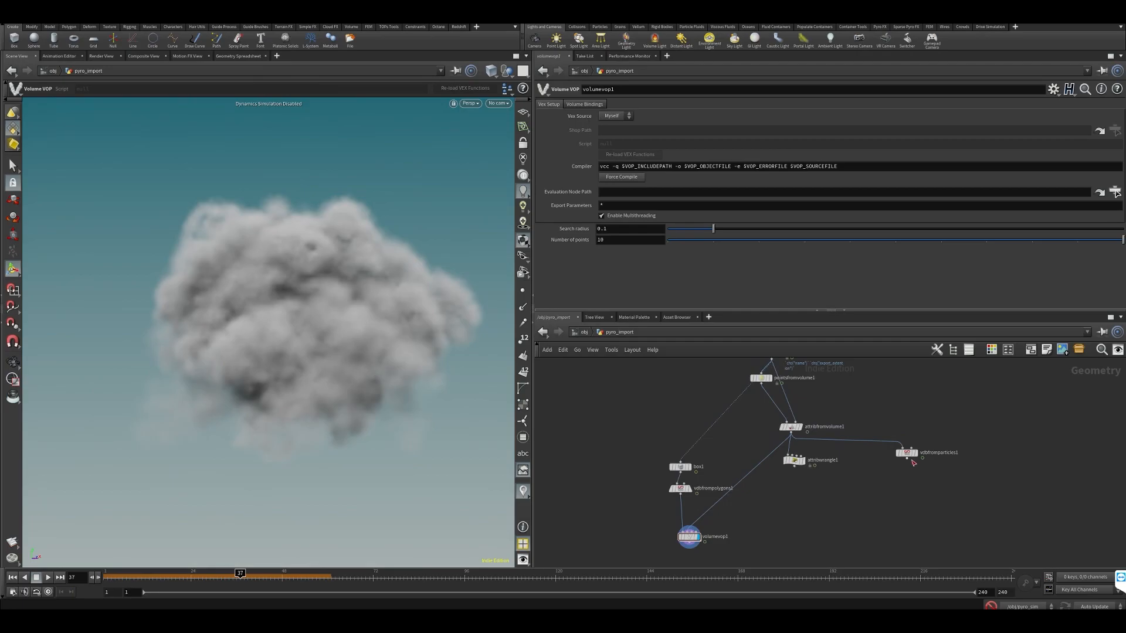
click(907, 453)
scroll(792, 482, up, 2)
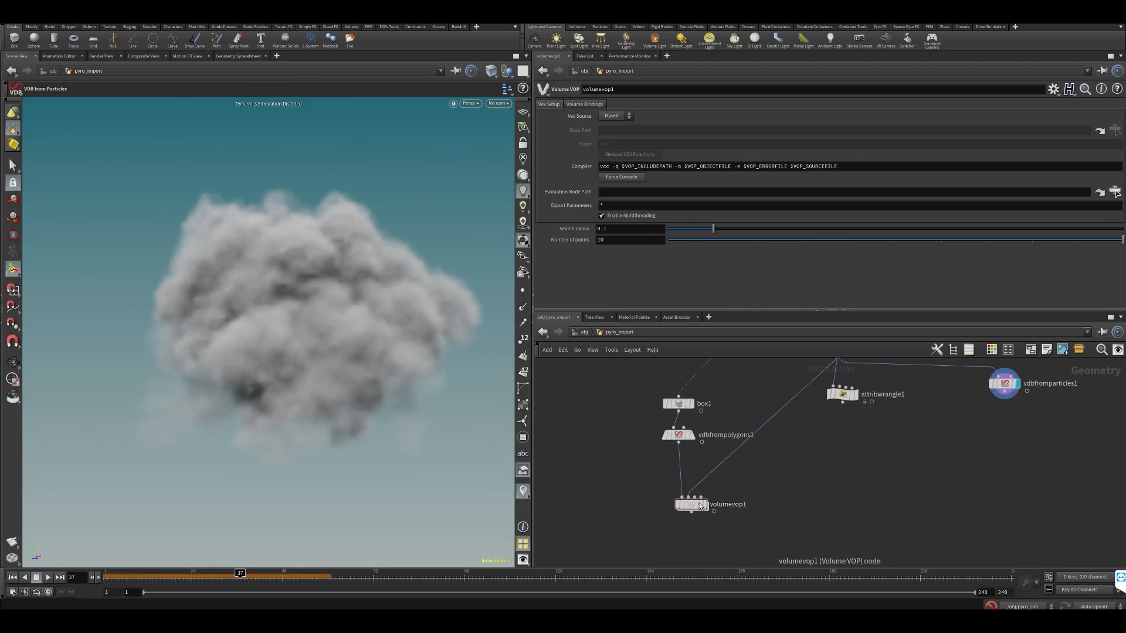
- Display volumevop1 and set its Search radius to 0.417
click(698, 506)
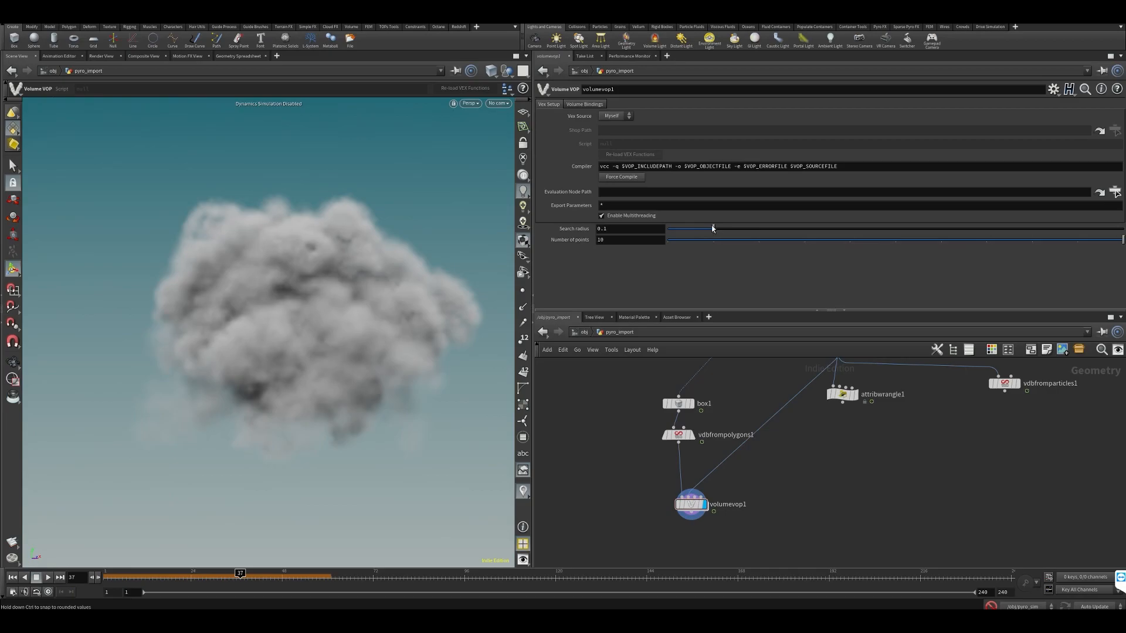
drag(723, 228, 858, 231)
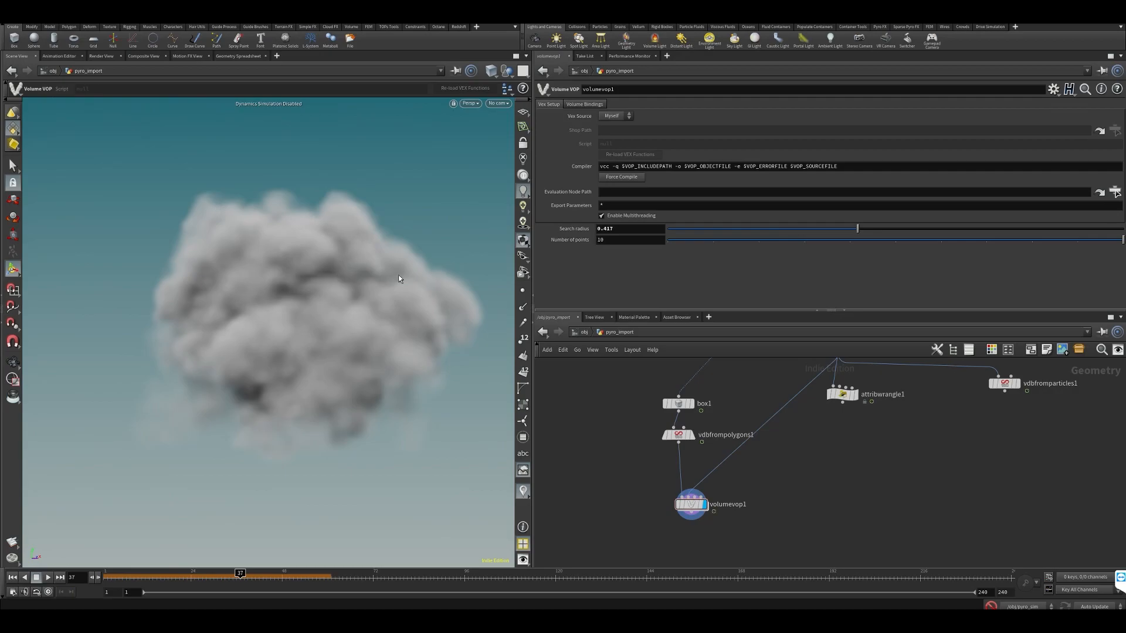
- Display vdbfromparticles1 and volumevop1 in turn to compare the smoke of the two nodes
middle_drag(1039, 388, 1007, 422)
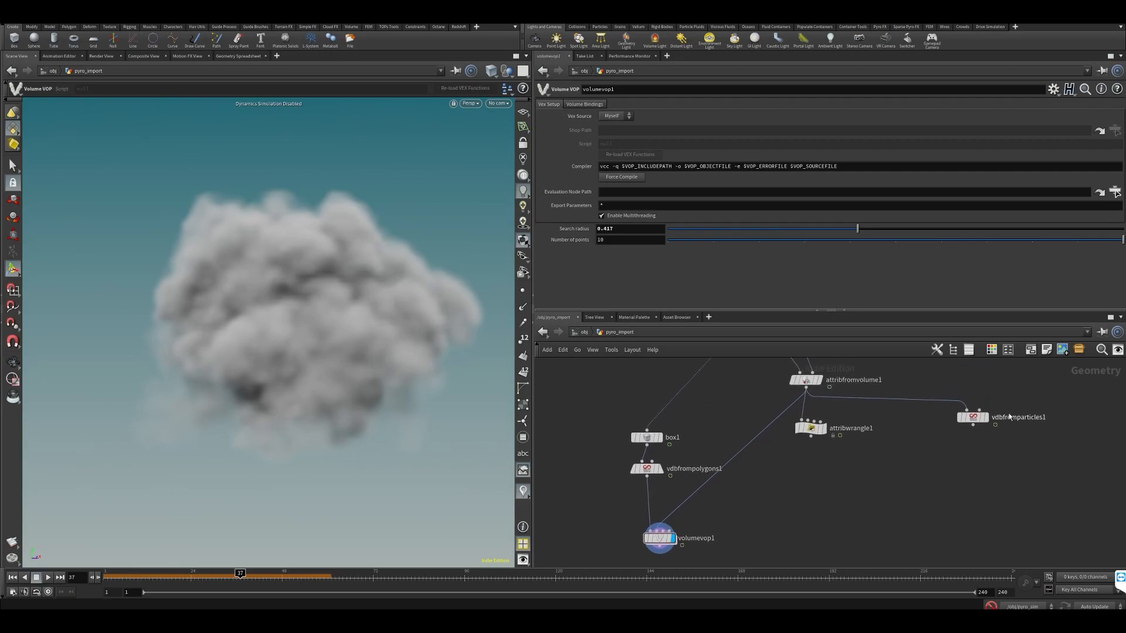
click(978, 418)
middle_drag(900, 506, 905, 452)
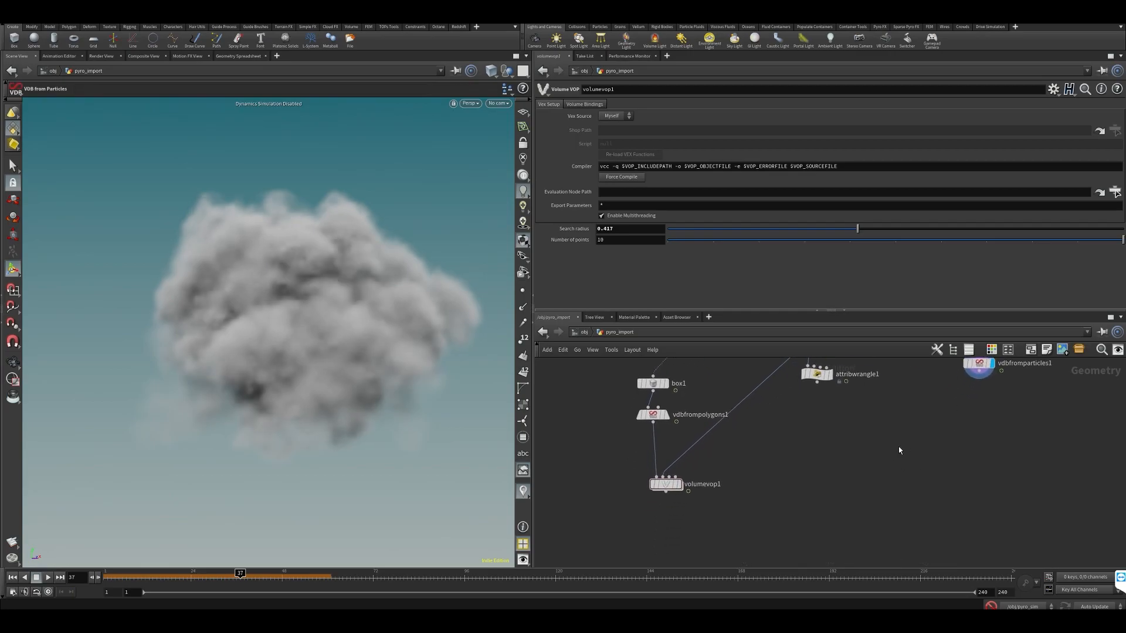
click(679, 483)
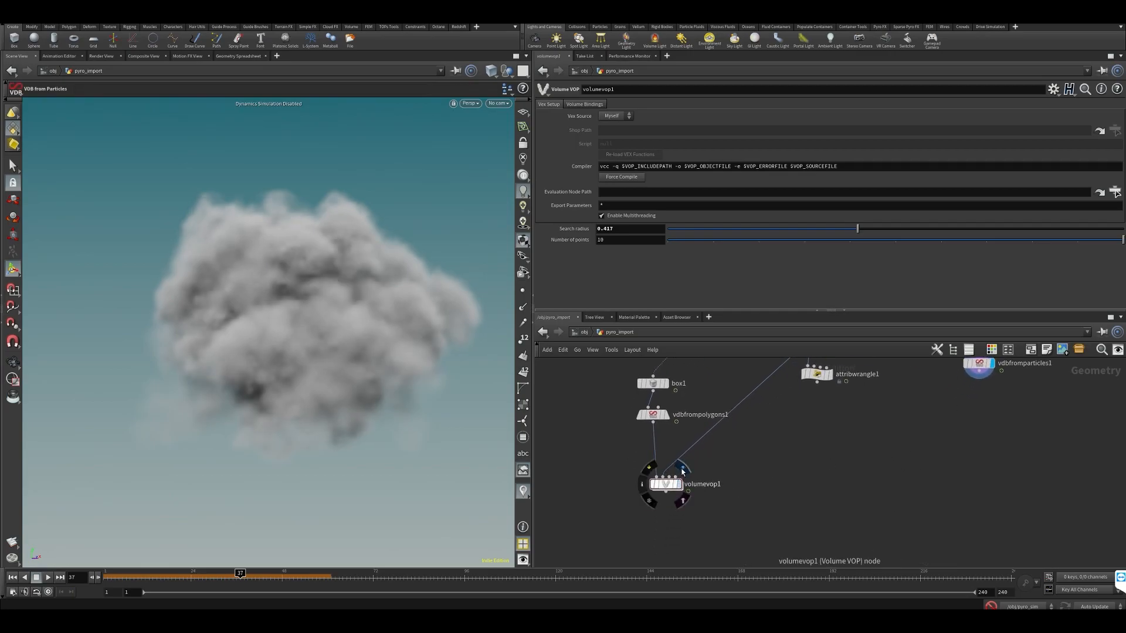
middle_drag(716, 468, 713, 478)
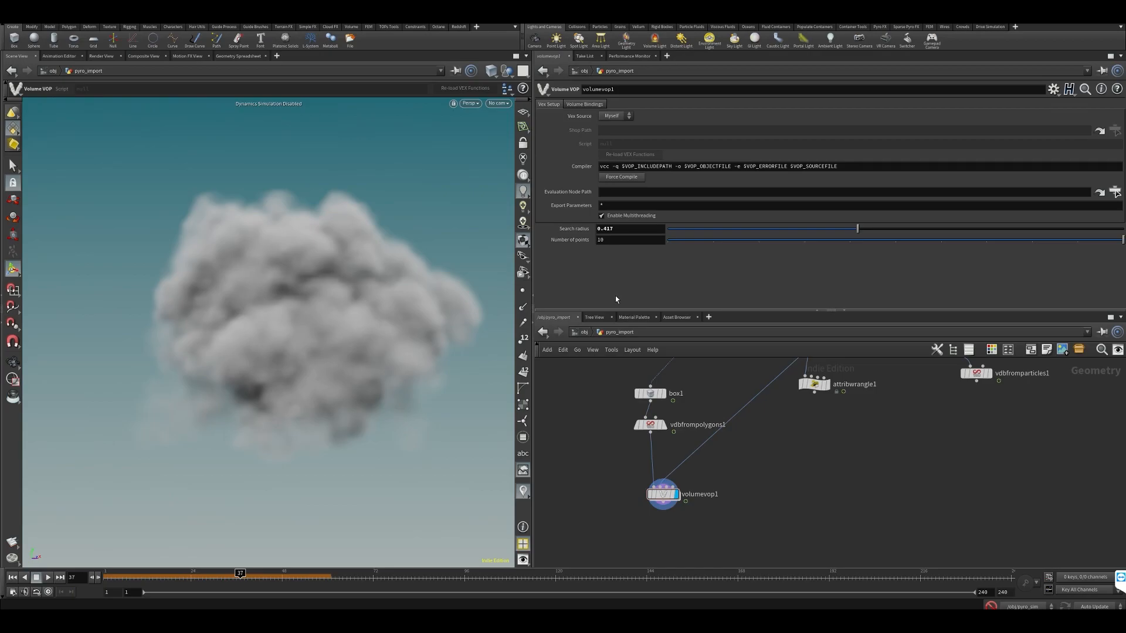
key(Return)
- Try a Number of points of 0 on volumevop1, and raise it to 1
middle_drag(771, 464, 757, 491)
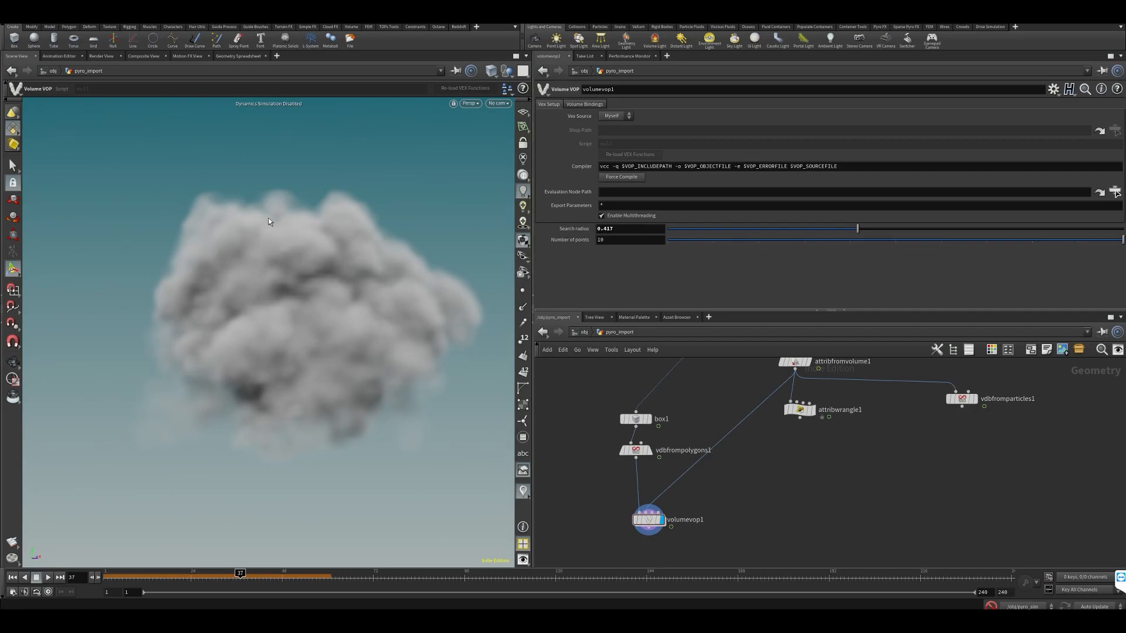
drag(858, 241, 667, 241)
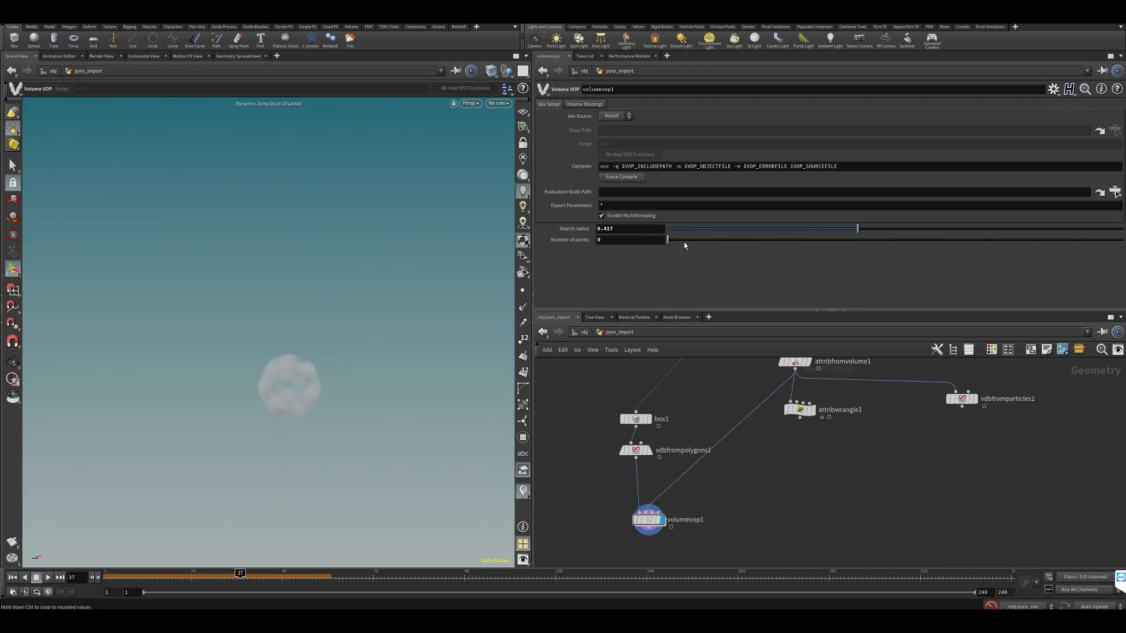
click(709, 241)
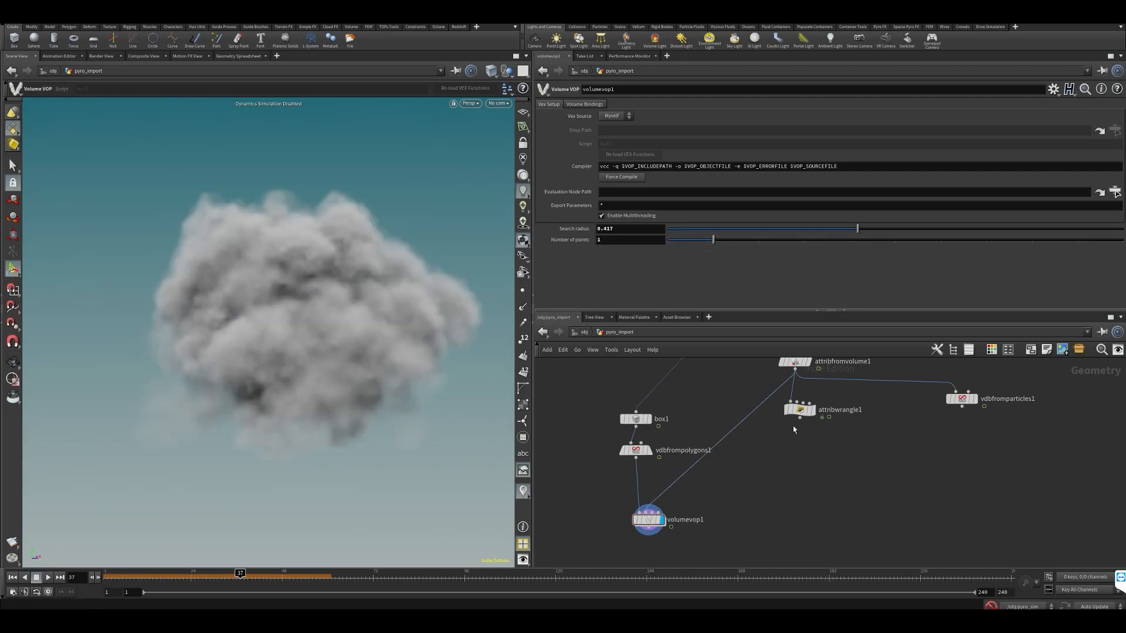
- Compare the smoke of vdbfromparticles1 and volumevop1, and try a Number of points of 0 on volumevop1 before restoring 1
middle_drag(756, 413, 695, 428)
click(912, 397)
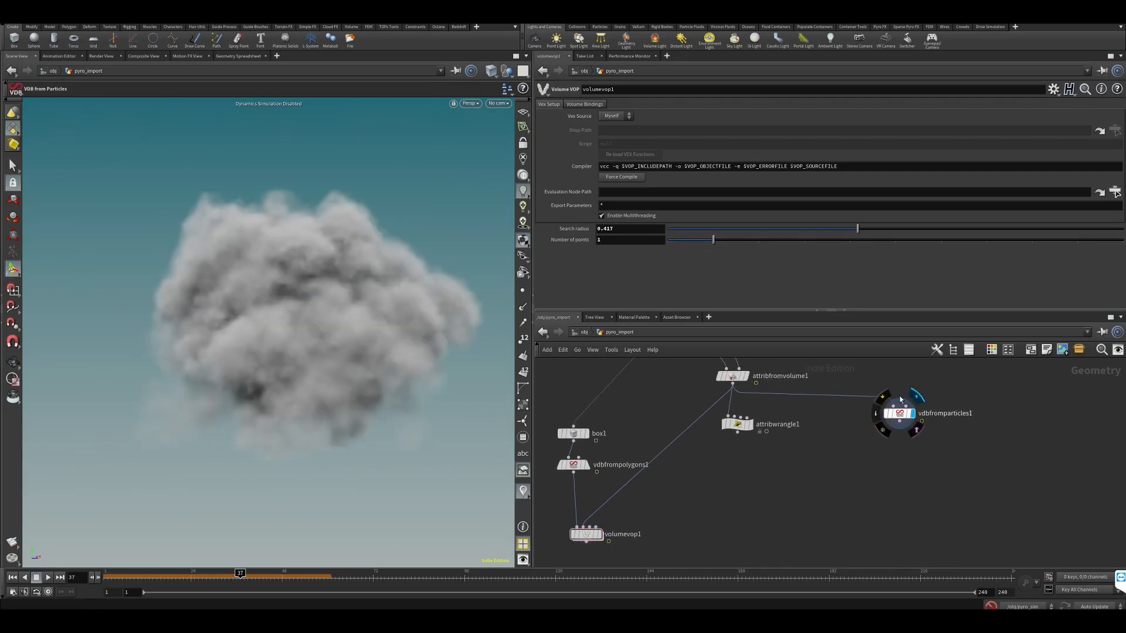
middle_drag(601, 528, 612, 497)
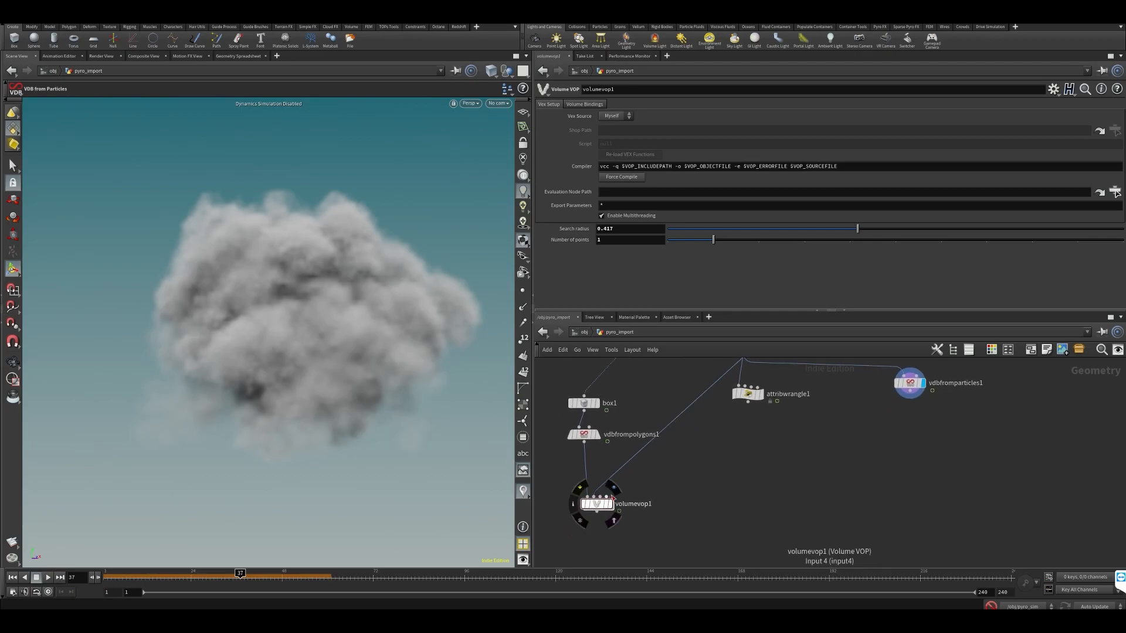
click(613, 488)
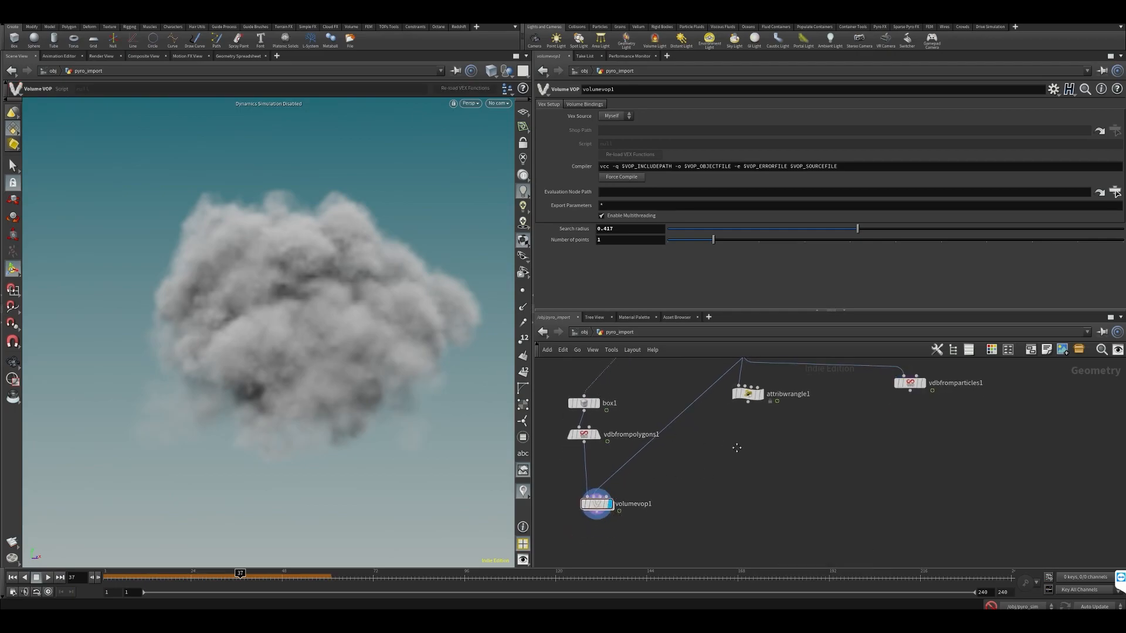
middle_drag(733, 448, 740, 468)
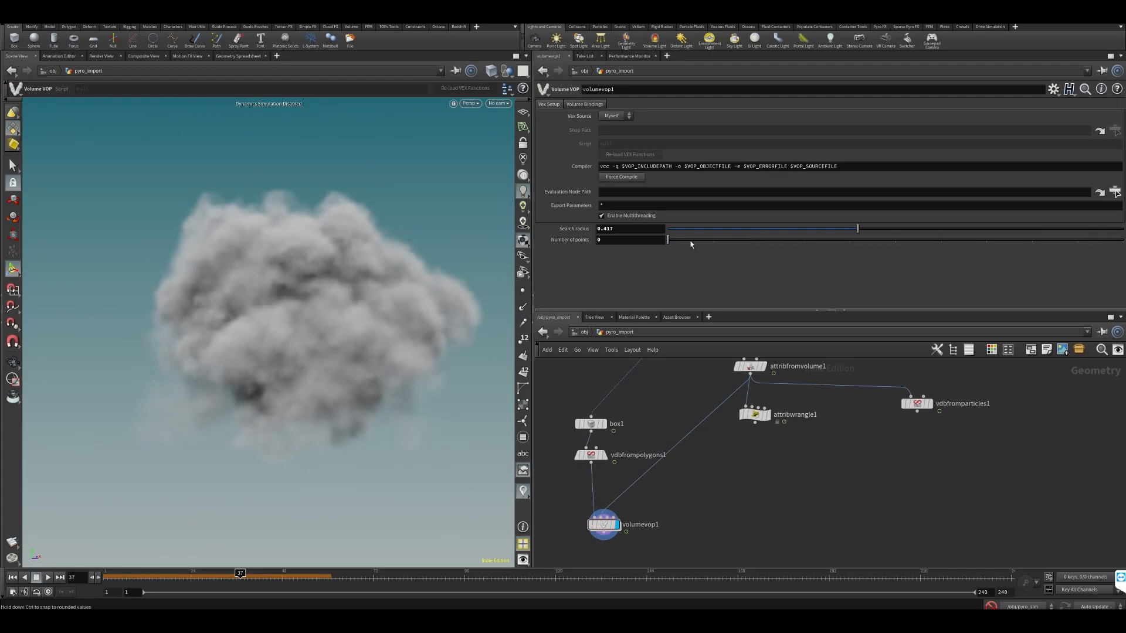
mouse_move(711, 239)
mouse_down()
mouse_move(847, 246)
mouse_move(710, 245)
mouse_up()
- Display vdbfromparticles1 and compare the voxel resolution in its node information with that of volumevop1
scroll(762, 440, down, 3)
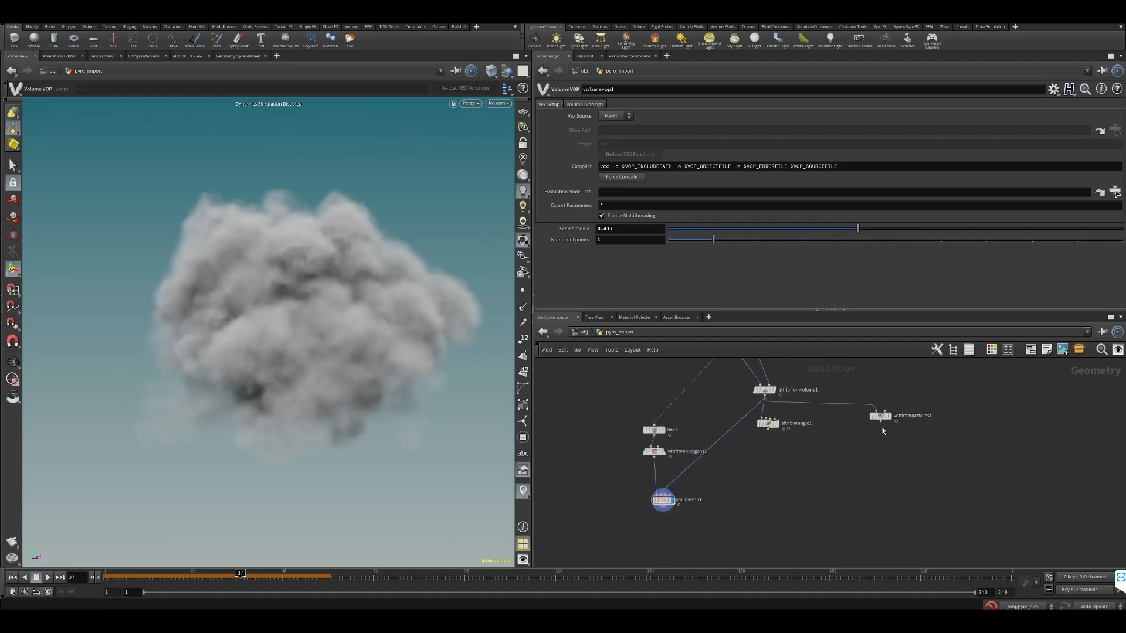
click(880, 416)
scroll(883, 419, up, 3)
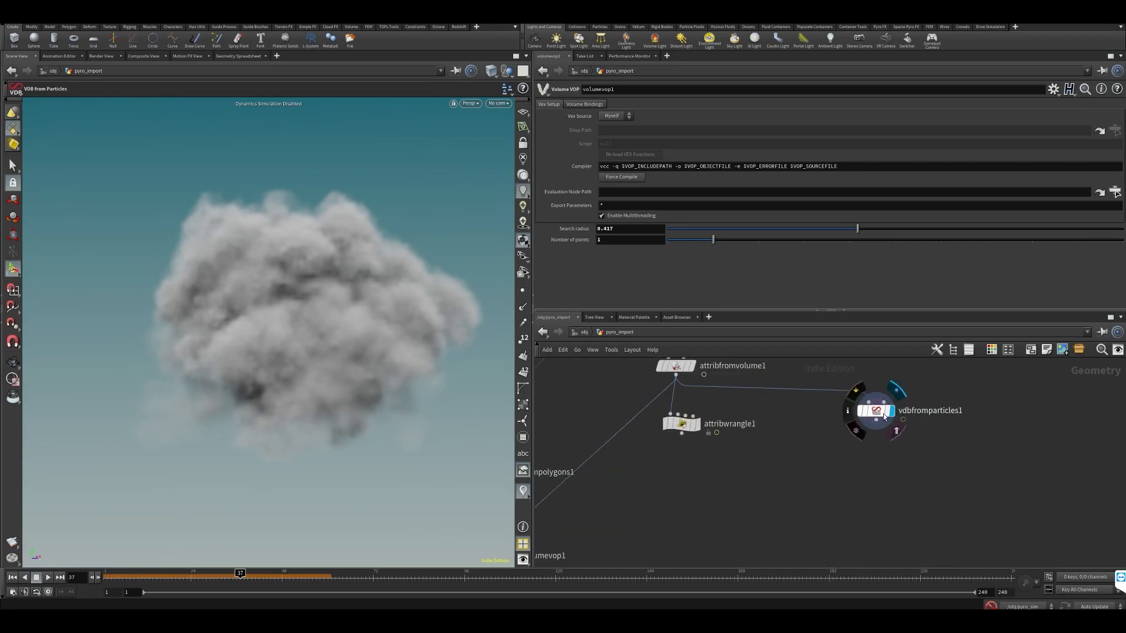
middle_drag(519, 554, 572, 469)
middle_click(572, 469)
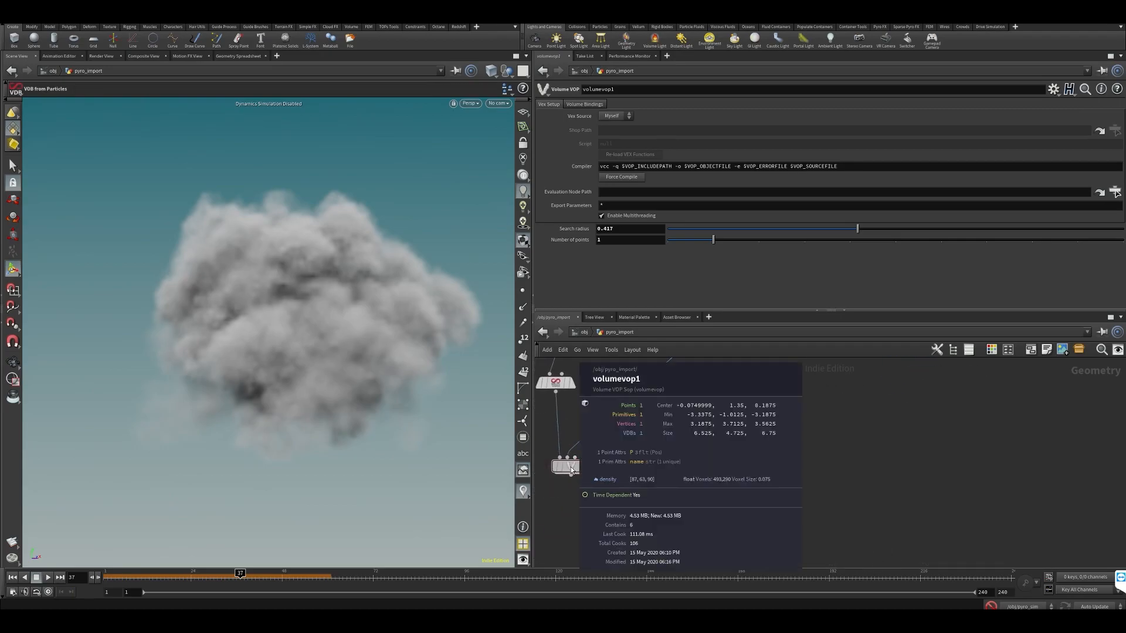
middle_drag(730, 364, 640, 493)
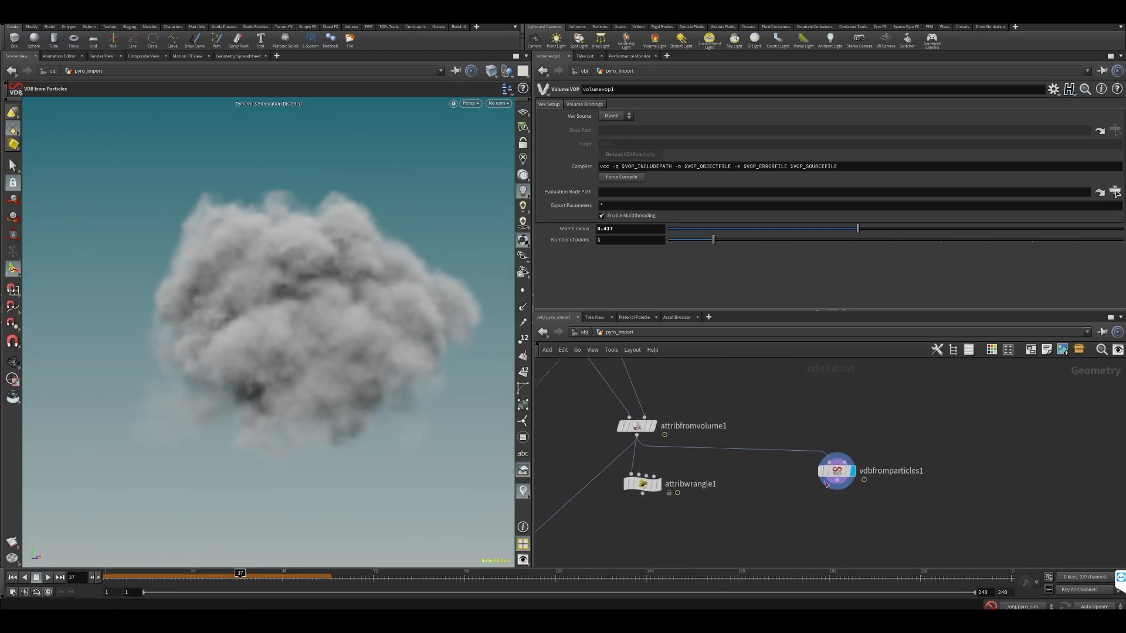
click(836, 478)
middle_click(836, 477)
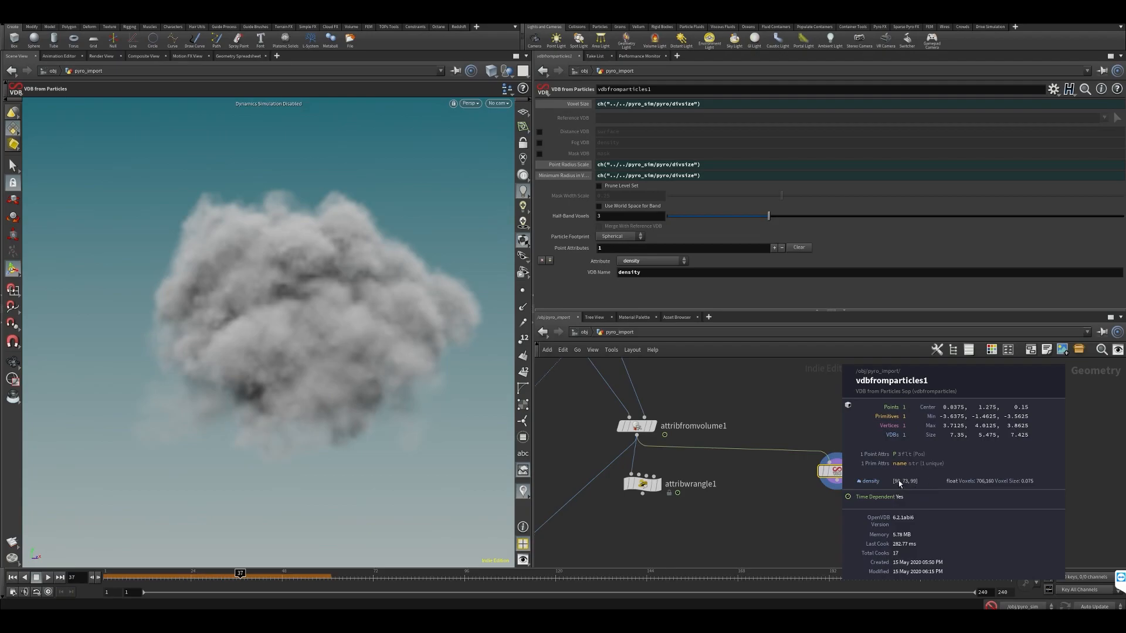
middle_drag(721, 557, 922, 385)
- Check the node information of filecache1 and volumevop1 to compare the original cached volume with the rebuilt one
middle_drag(723, 442, 766, 452)
scroll(775, 444, down, 3)
middle_drag(798, 410, 784, 523)
middle_drag(741, 422, 731, 475)
scroll(758, 391, up, 2)
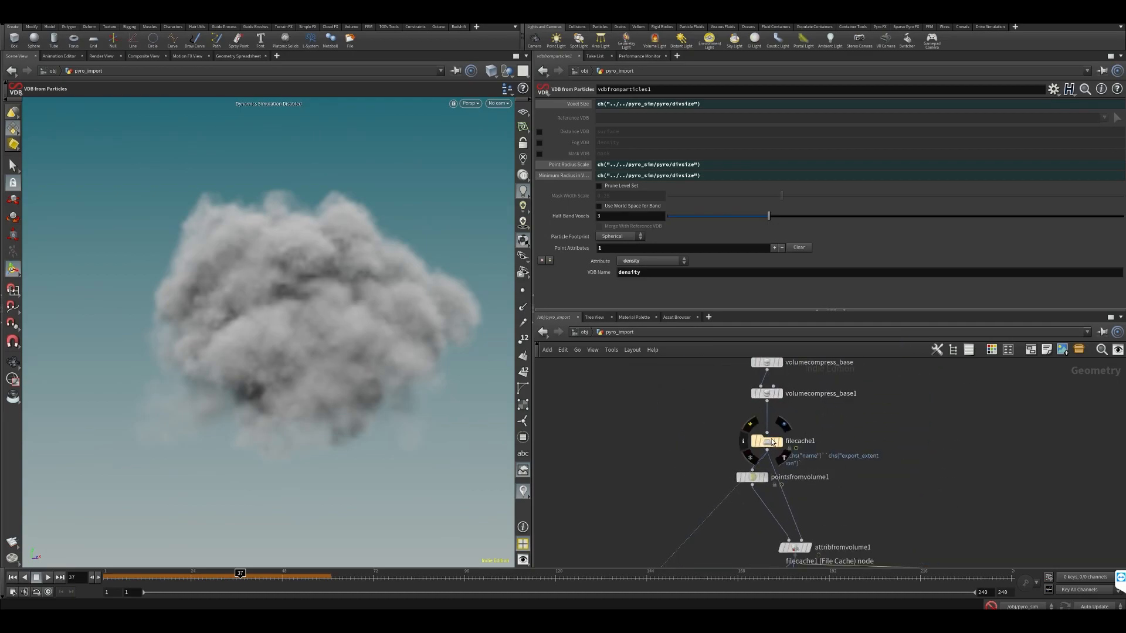
middle_drag(770, 442, 839, 431)
middle_drag(647, 488, 710, 333)
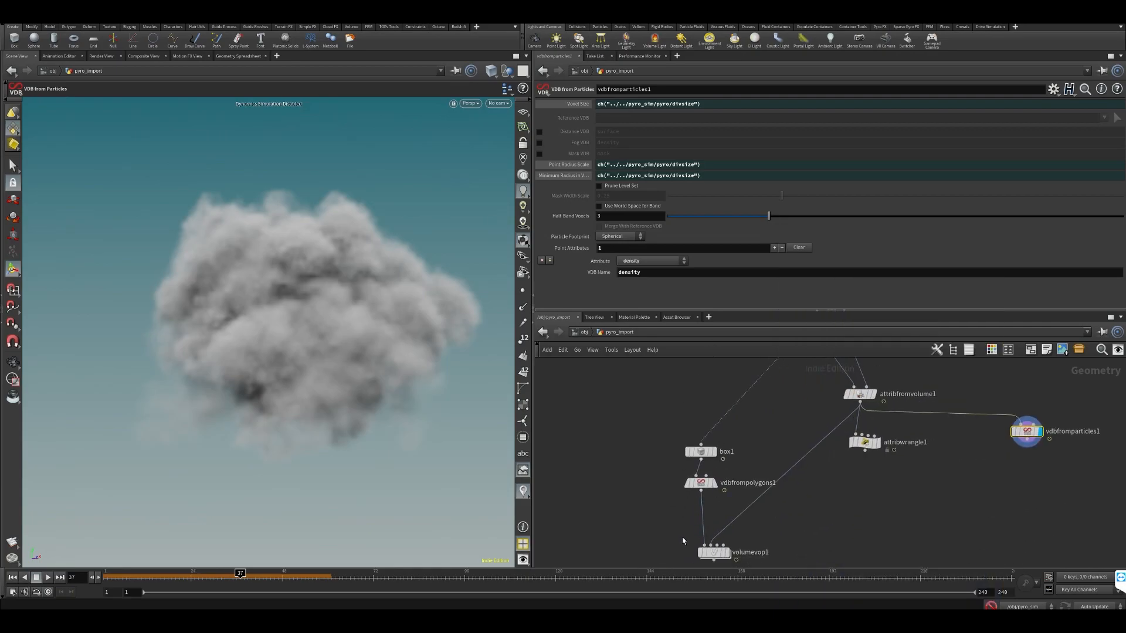
scroll(691, 533, up, 1)
middle_drag(691, 533, 703, 481)
middle_click(723, 507)
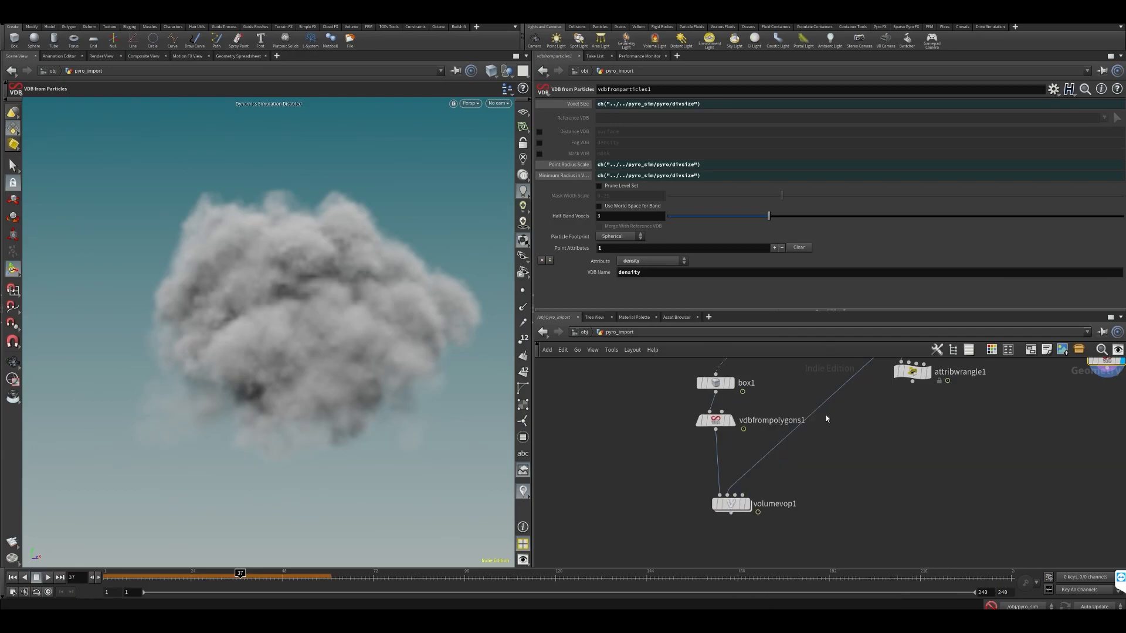
middle_drag(859, 452, 839, 508)
scroll(832, 513, down, 2)
middle_drag(858, 392, 827, 476)
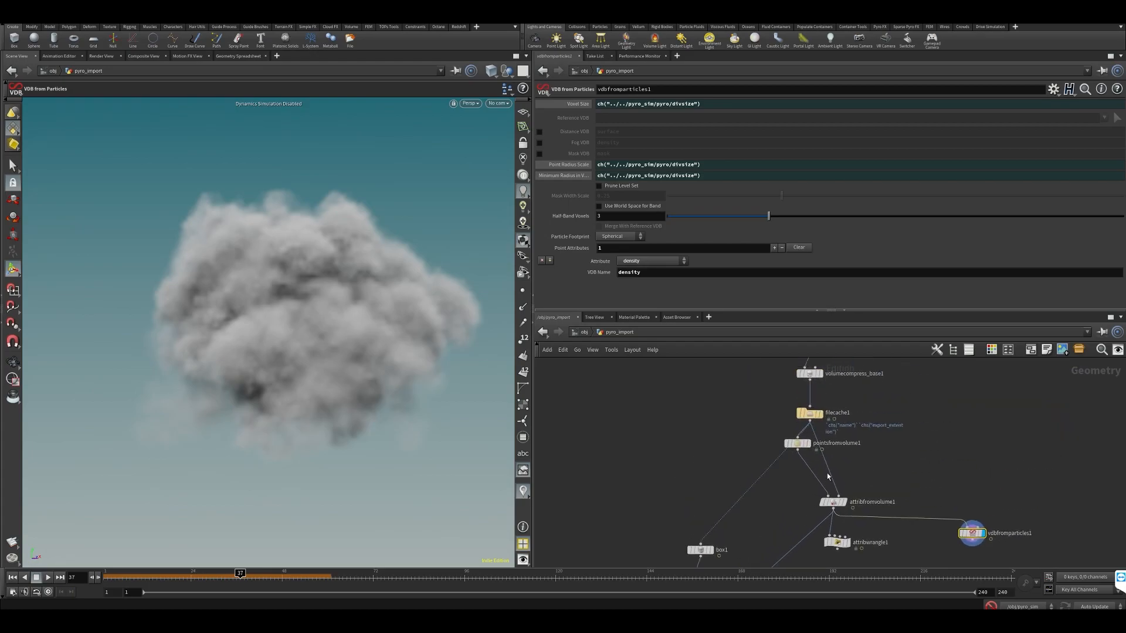
middle_click(812, 413)
- Switch the display between volumevop1 and vdbfromparticles1 to compare their smoke, ending with volumevop1 displayed and selected
middle_drag(751, 520, 743, 378)
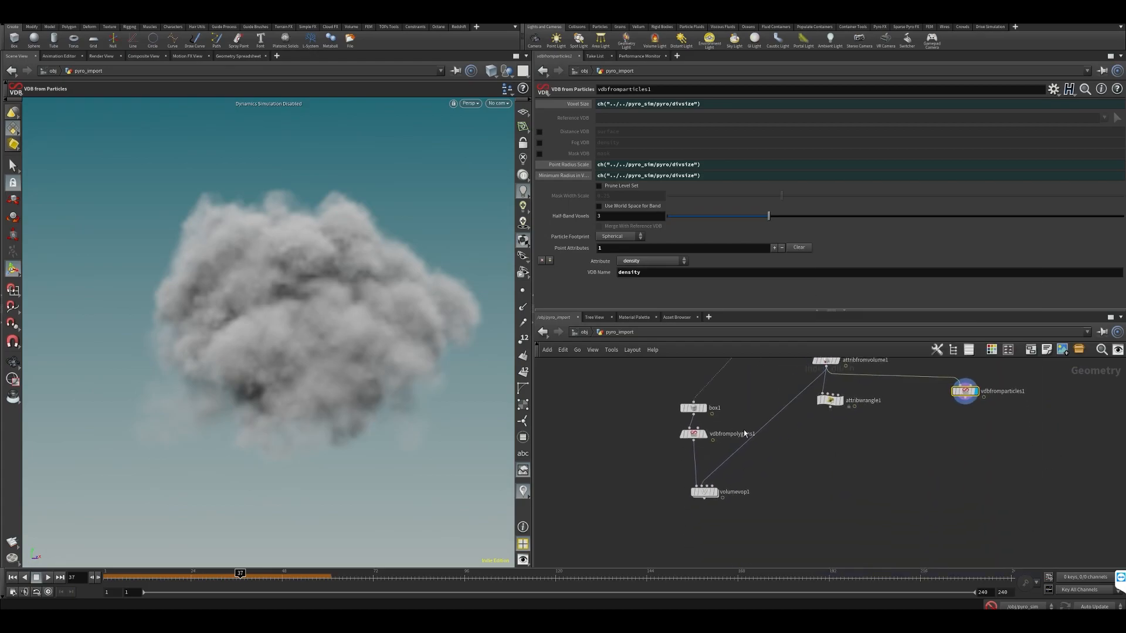
click(714, 492)
middle_drag(715, 491, 654, 530)
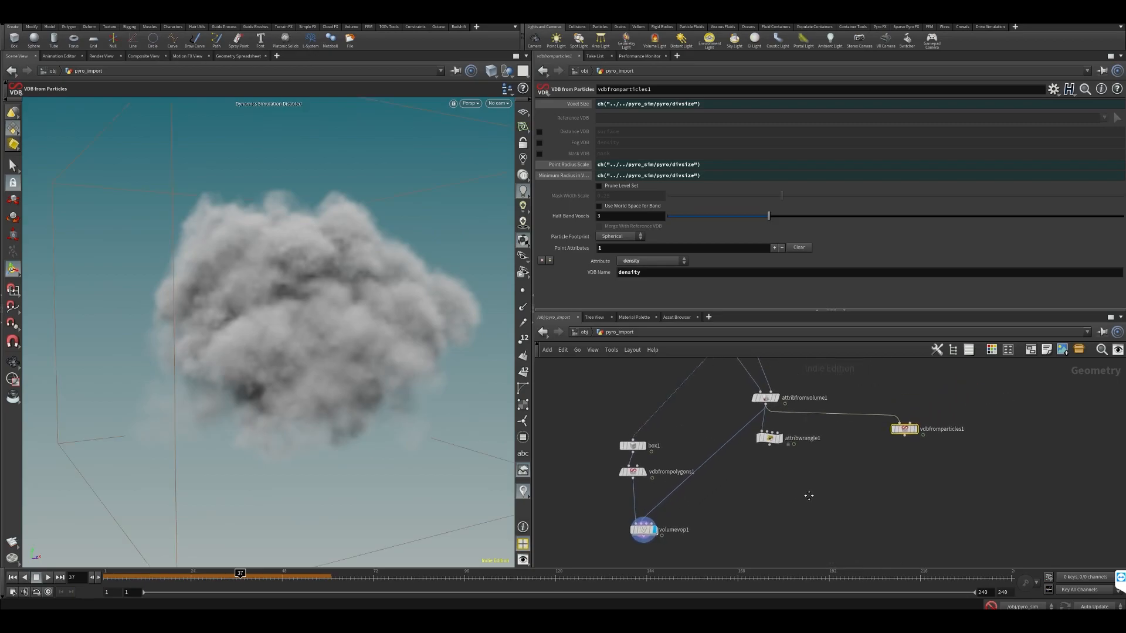
click(914, 428)
middle_drag(724, 467, 740, 430)
scroll(740, 430, up, 3)
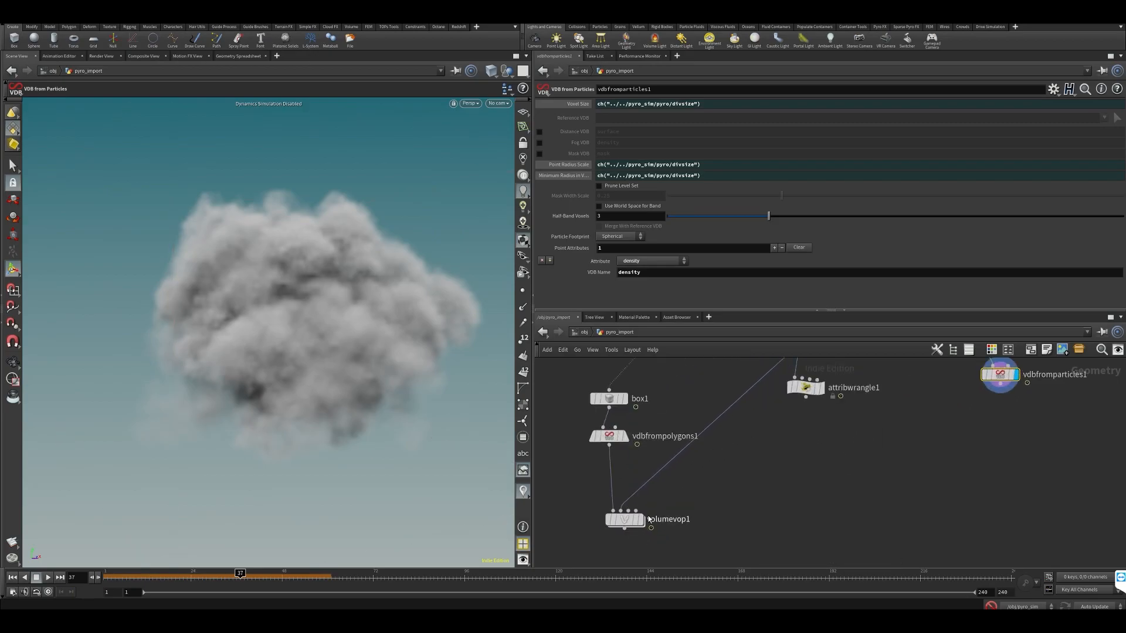
click(639, 519)
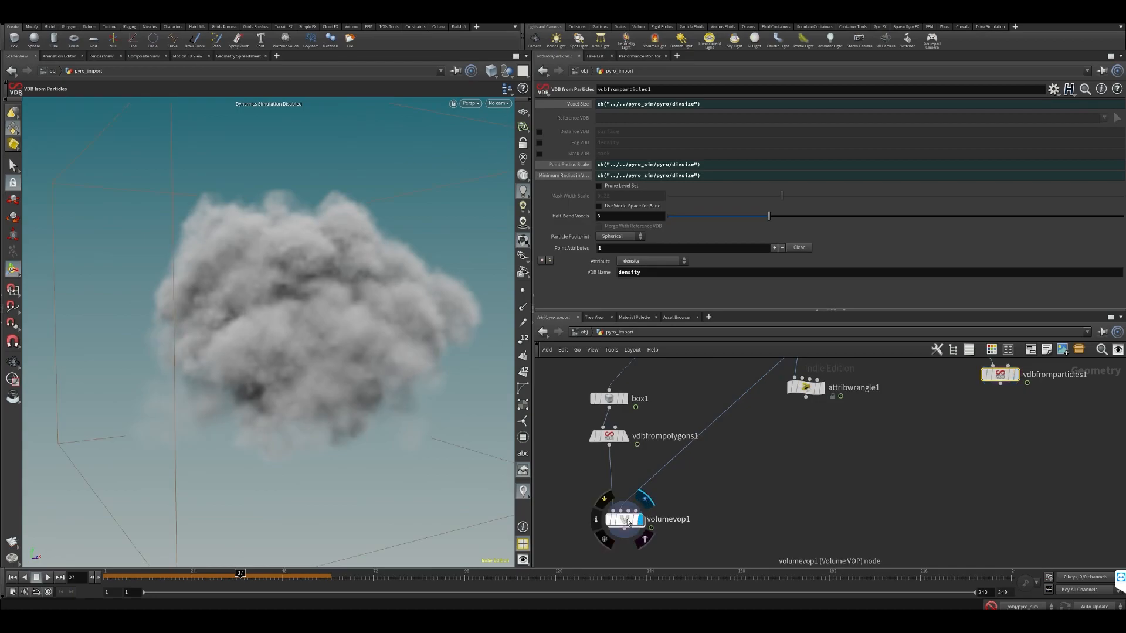
click(625, 520)
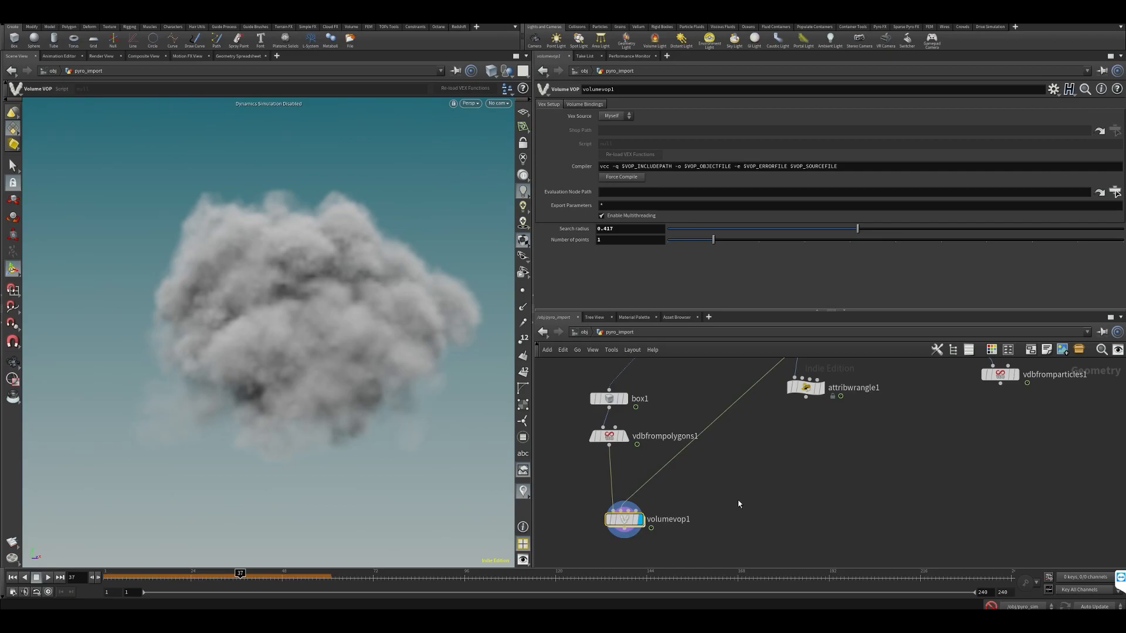
- Deselect volumevop1 and review the node information of vdbfromparticles1 and the branches feeding the two volumes
click(797, 498)
scroll(797, 499, up, 3)
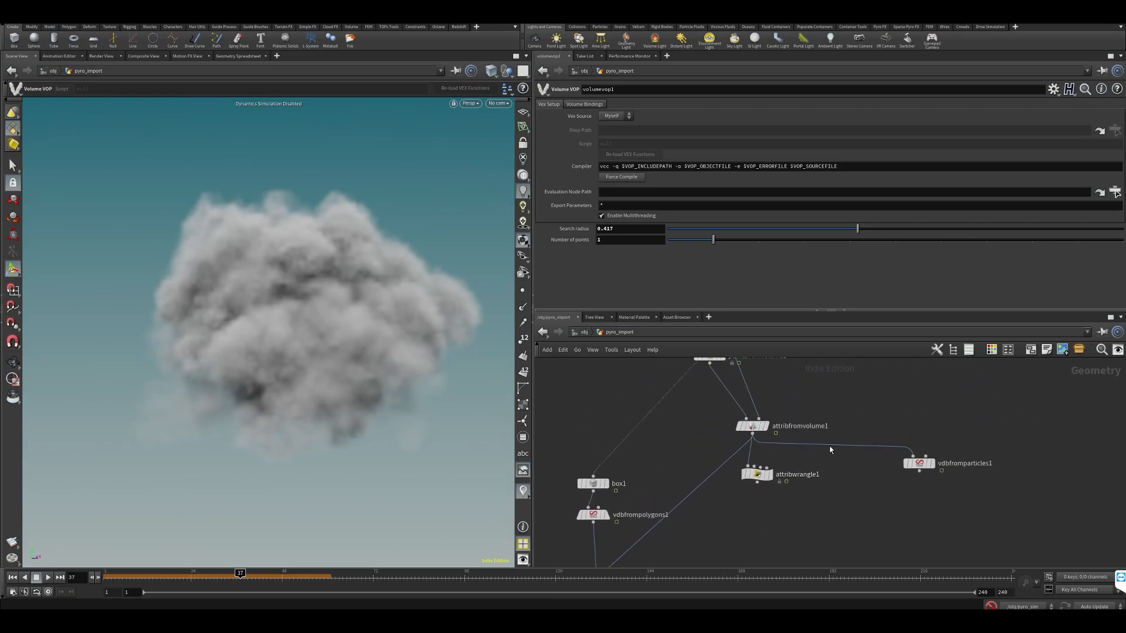
scroll(828, 454, up, 1)
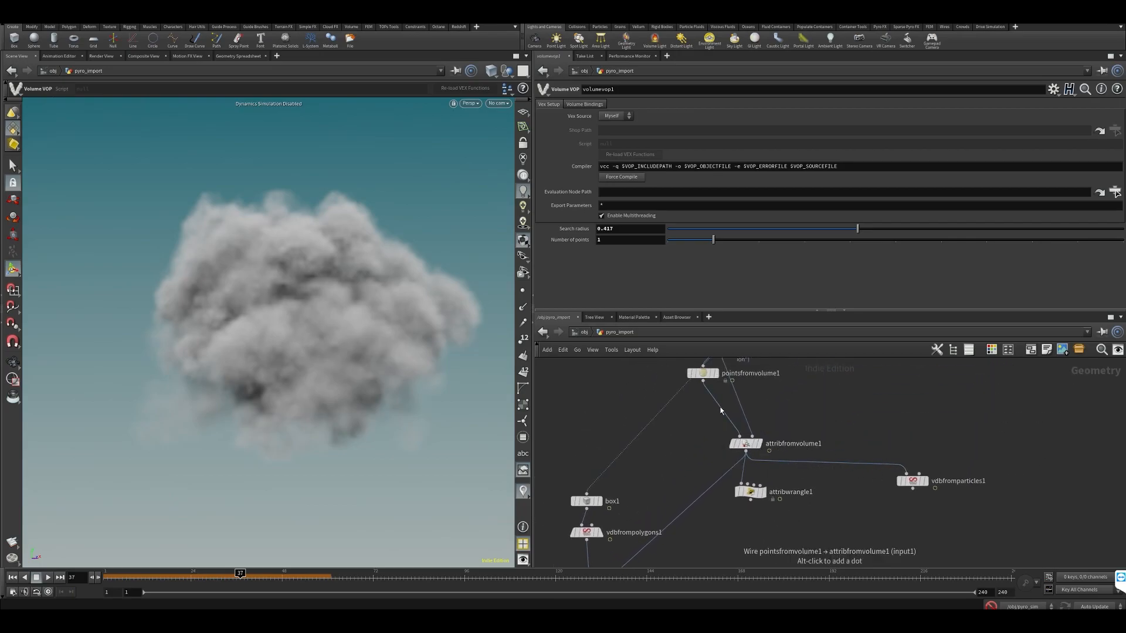
middle_click(912, 484)
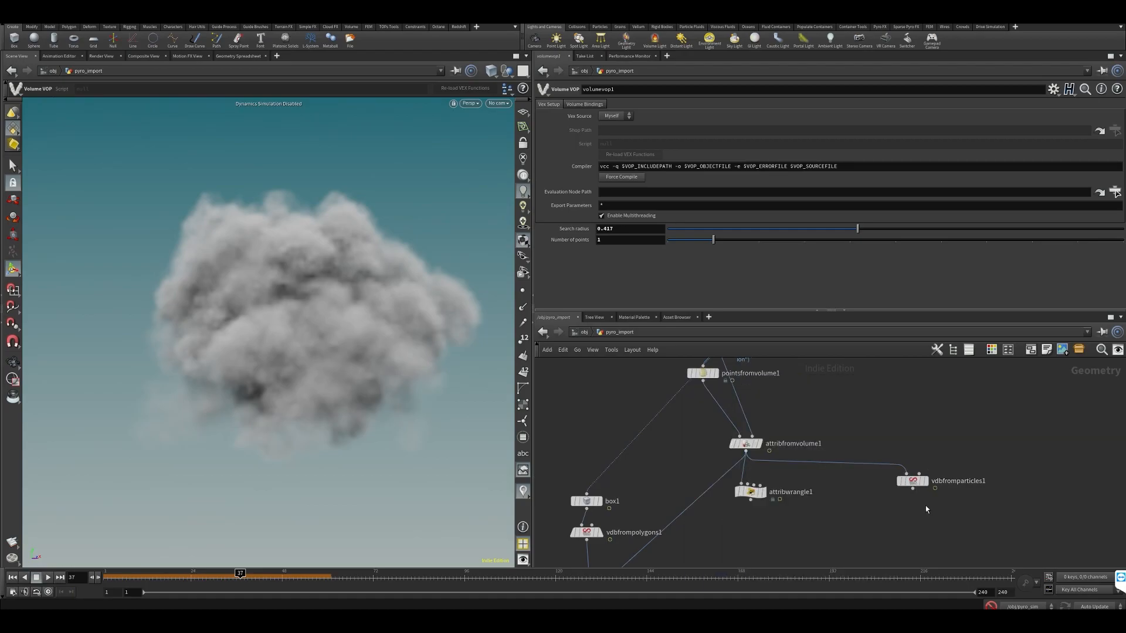
middle_drag(912, 509, 907, 486)
middle_drag(751, 374, 760, 438)
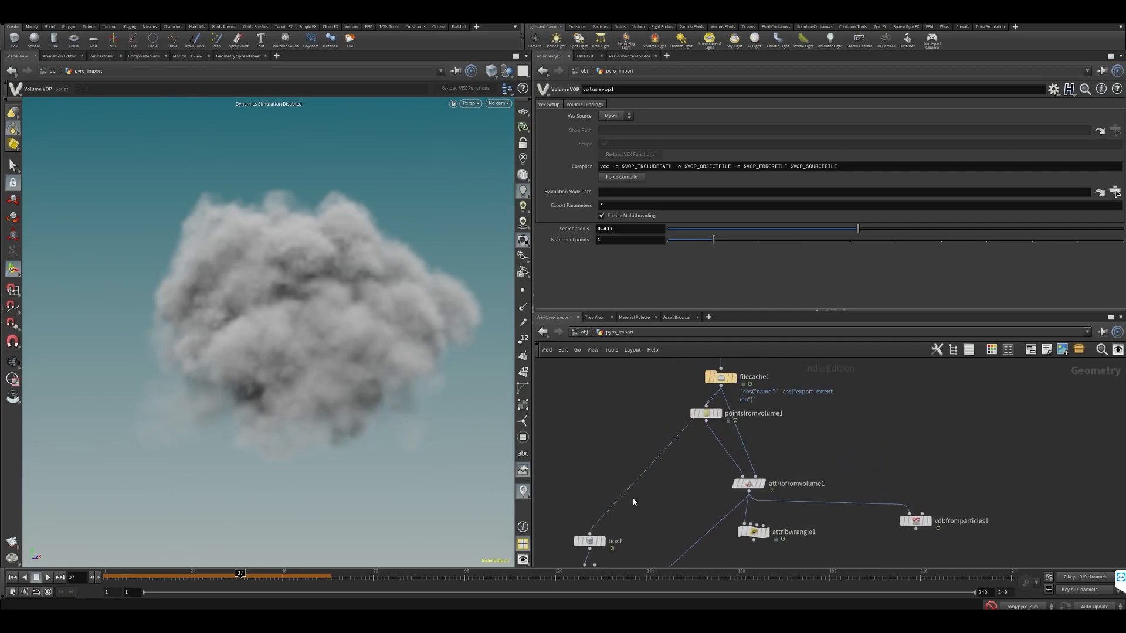
middle_drag(632, 498, 664, 406)
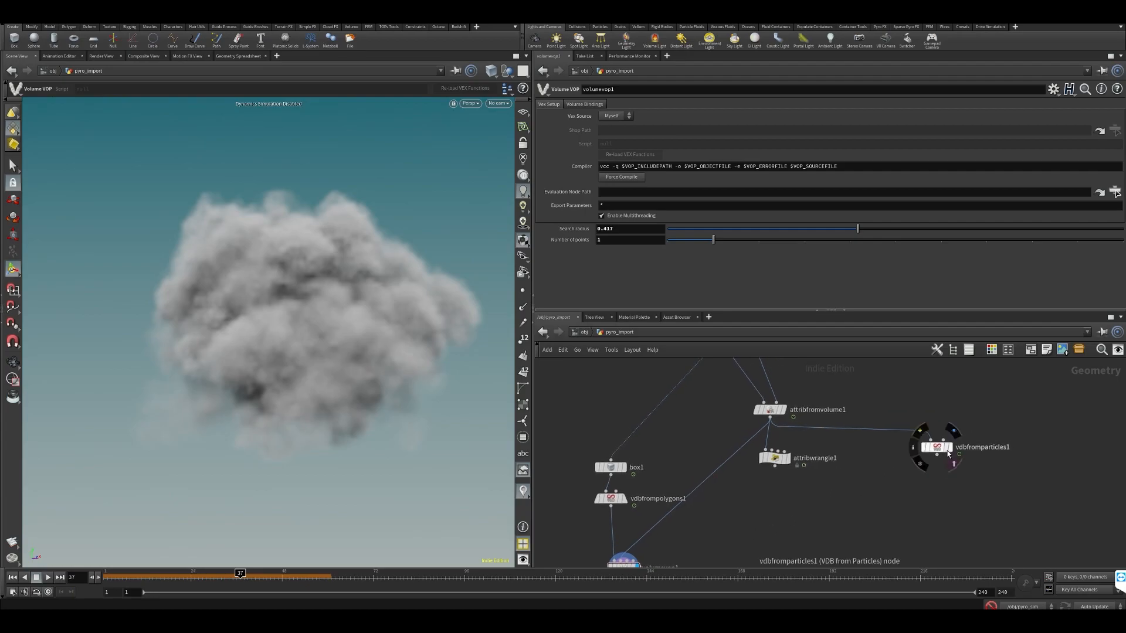
- Display vdbfromparticles1 and check its node information against that of volumecompress_base1
click(941, 449)
click(913, 447)
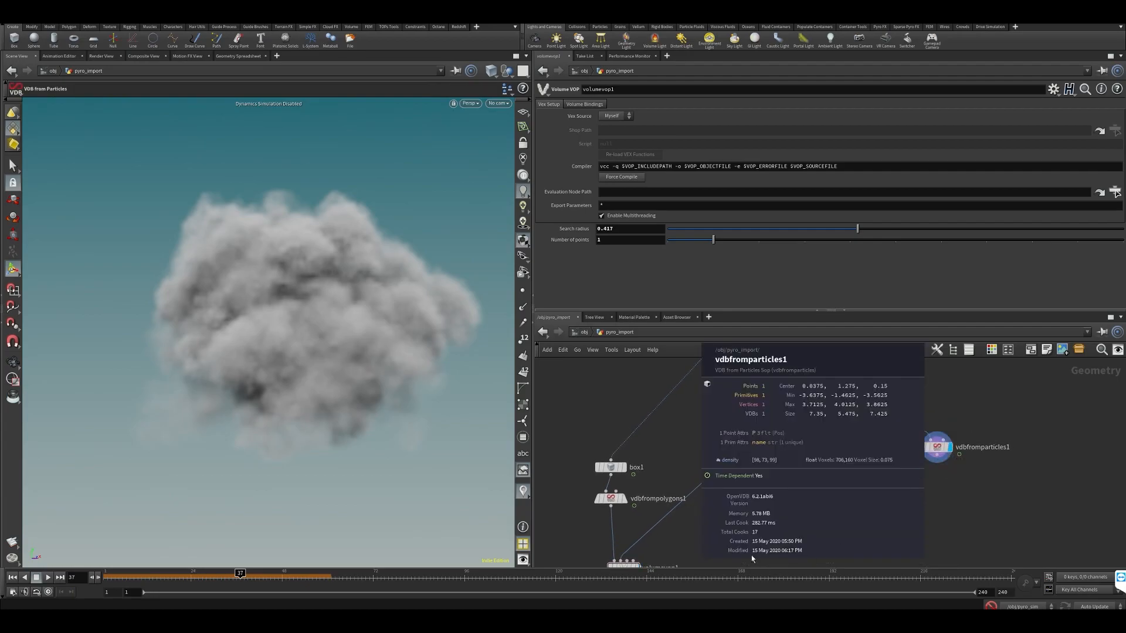
middle_drag(814, 367, 842, 473)
middle_click(775, 401)
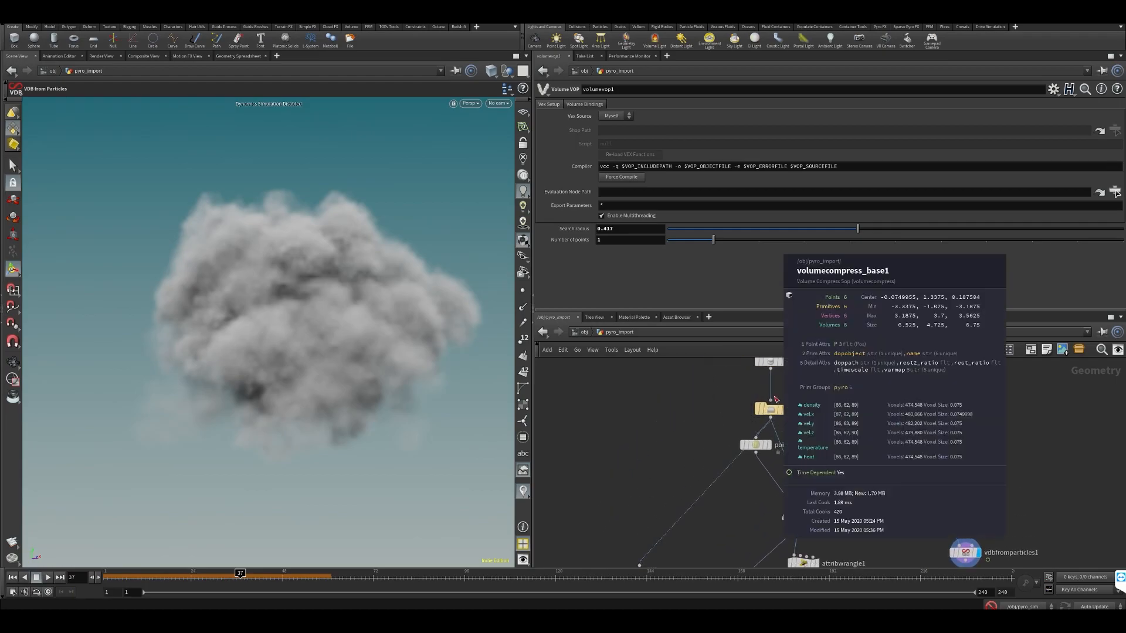
scroll(703, 460, down, 5)
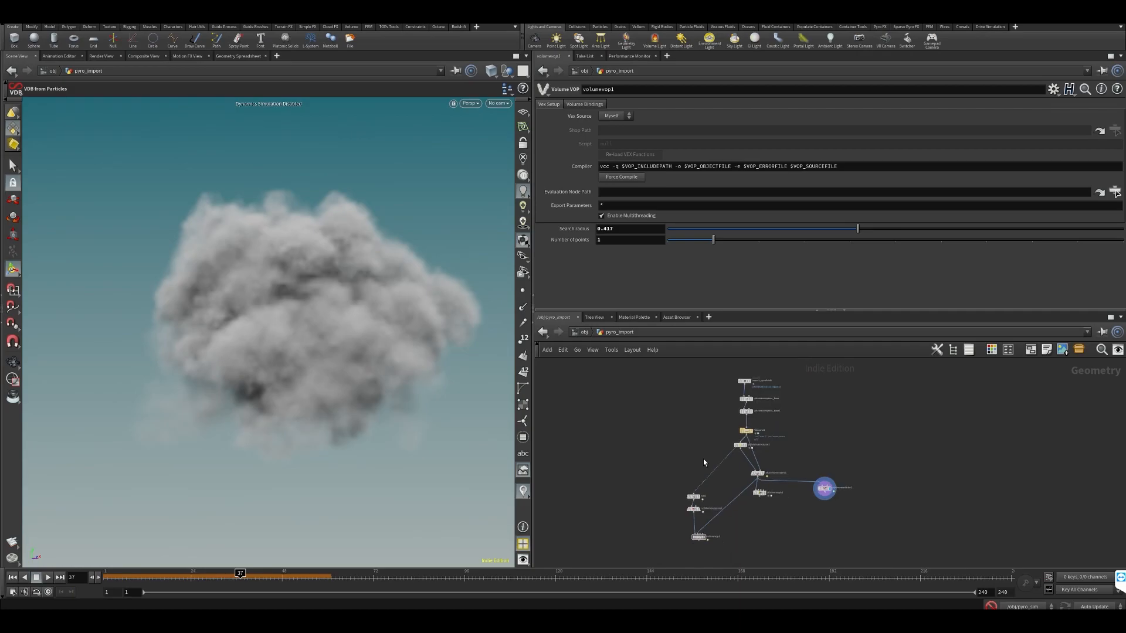
- Display volumevop1 and check the node information of vdbfromparticles1 and volumevop1 once more
scroll(703, 462, up, 3)
middle_drag(704, 462, 719, 430)
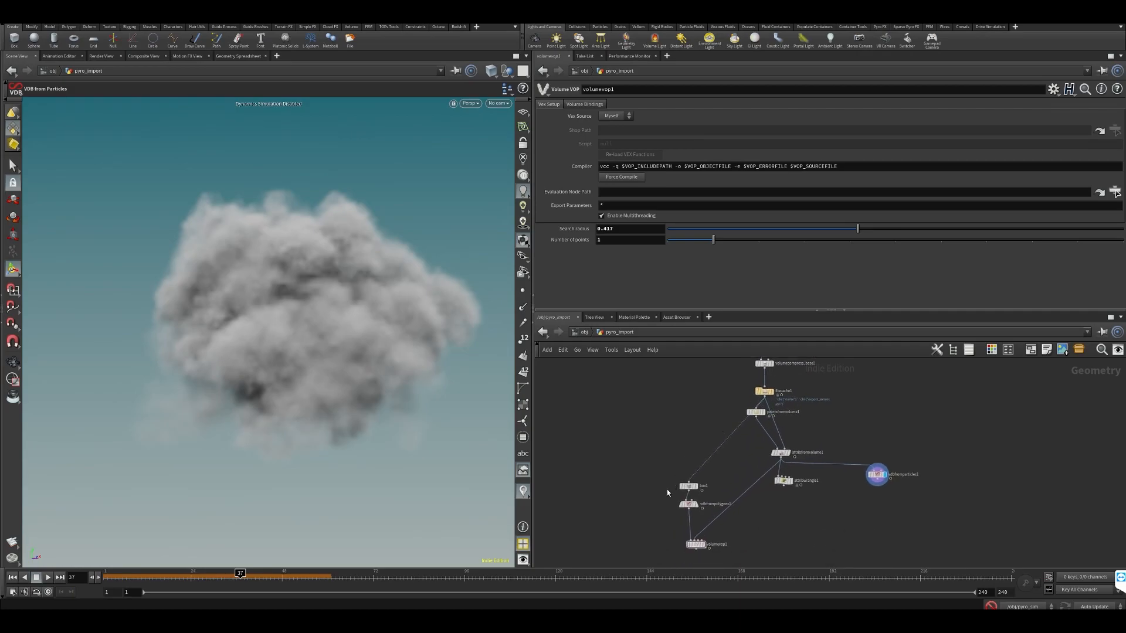
scroll(667, 489, up, 3)
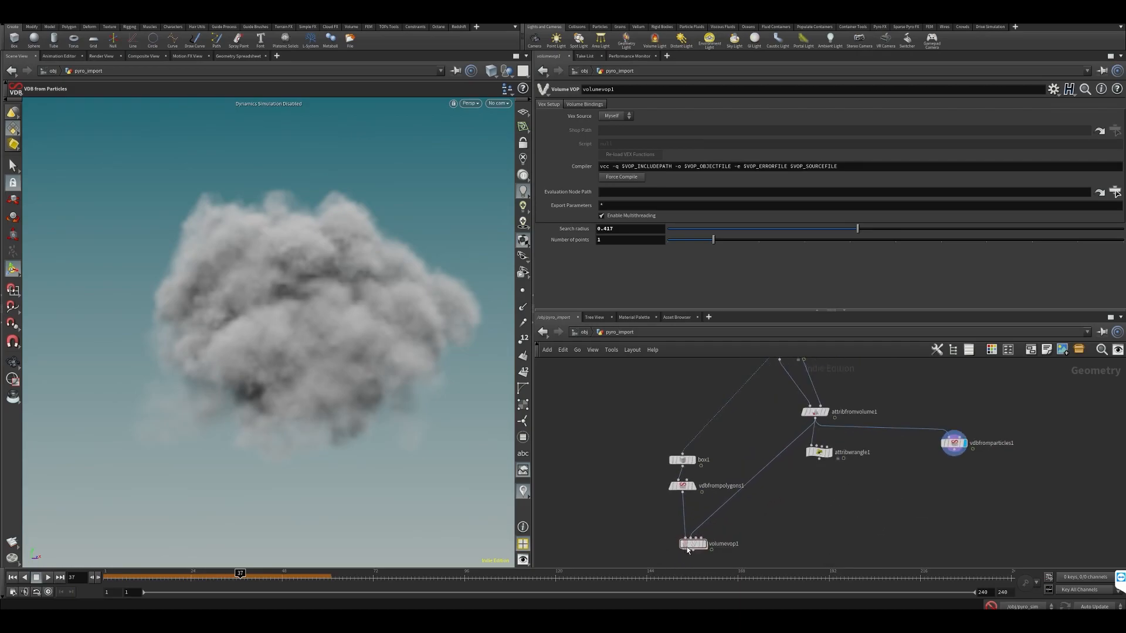
click(703, 543)
middle_drag(718, 517, 718, 480)
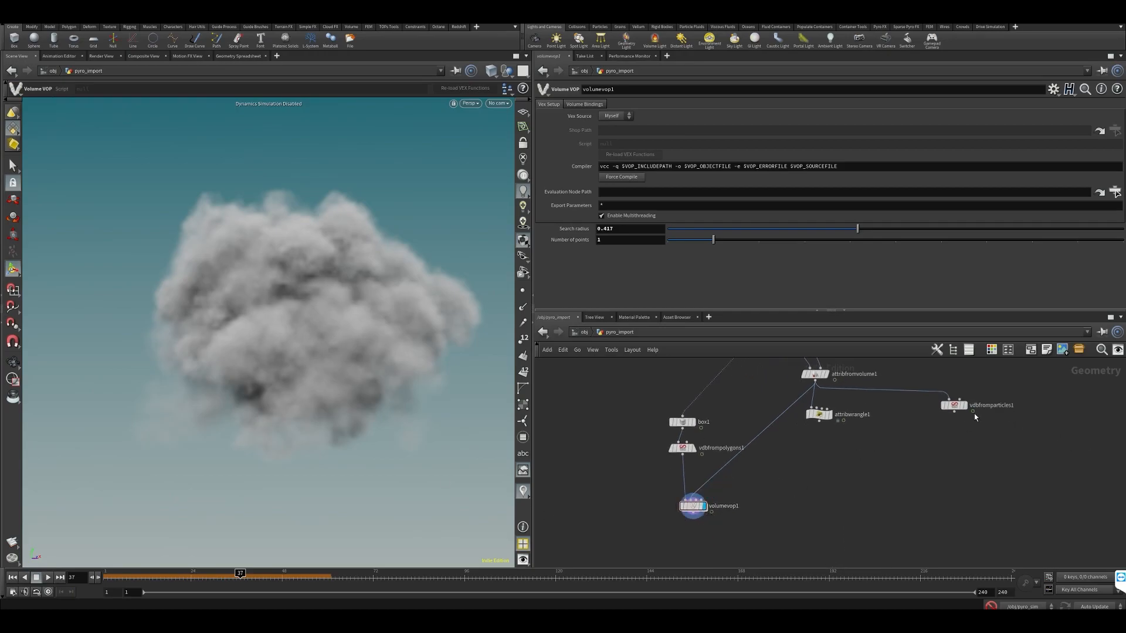
middle_click(956, 405)
middle_click(692, 508)
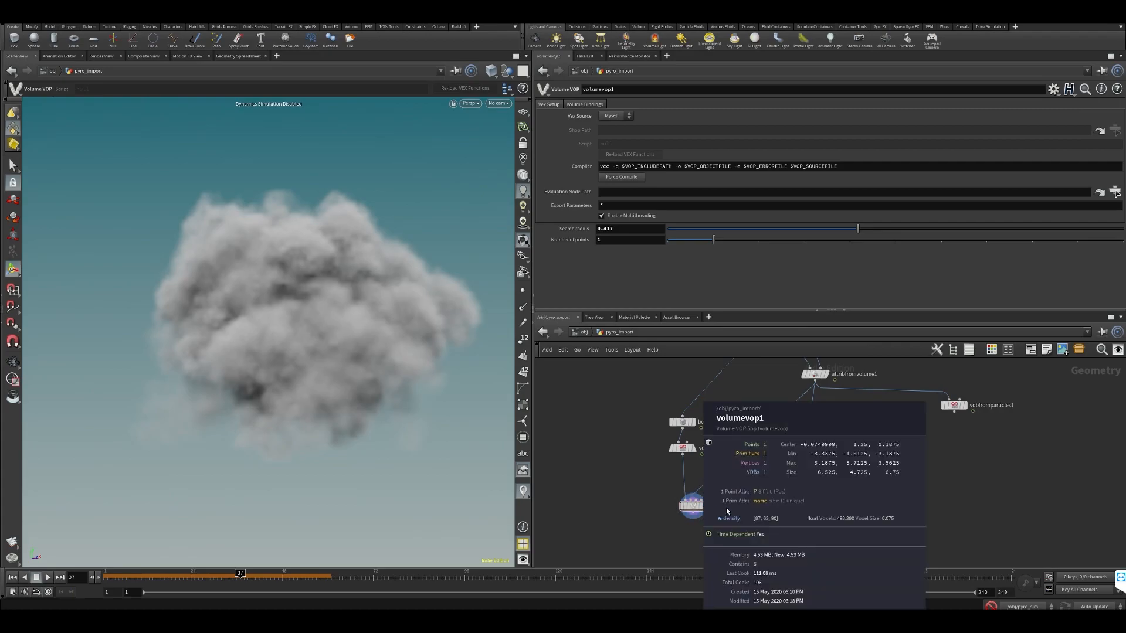
middle_click(694, 506)
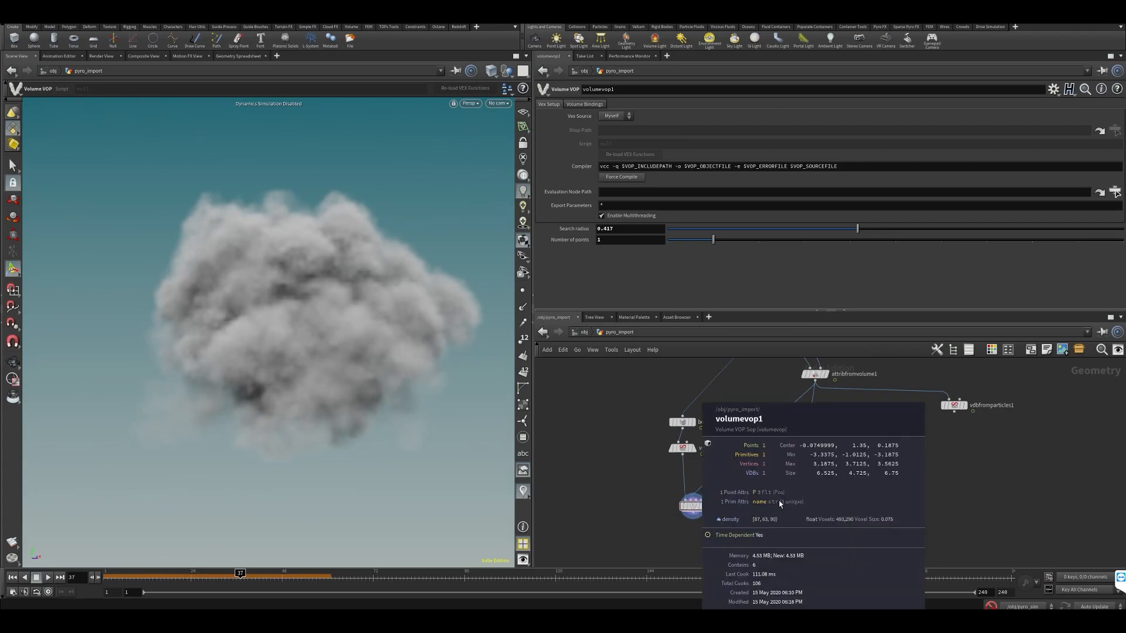
- Return the timeline to frame 1 with volumevop1 displayed
scroll(810, 470, down, 5)
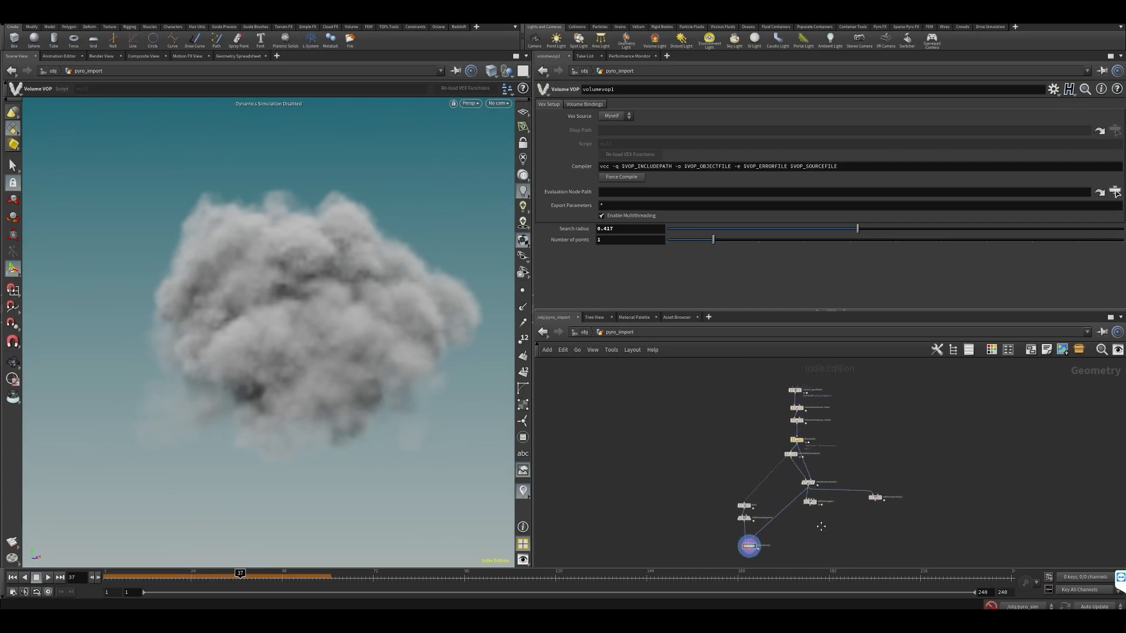
scroll(762, 420, up, 3)
middle_drag(772, 440, 684, 459)
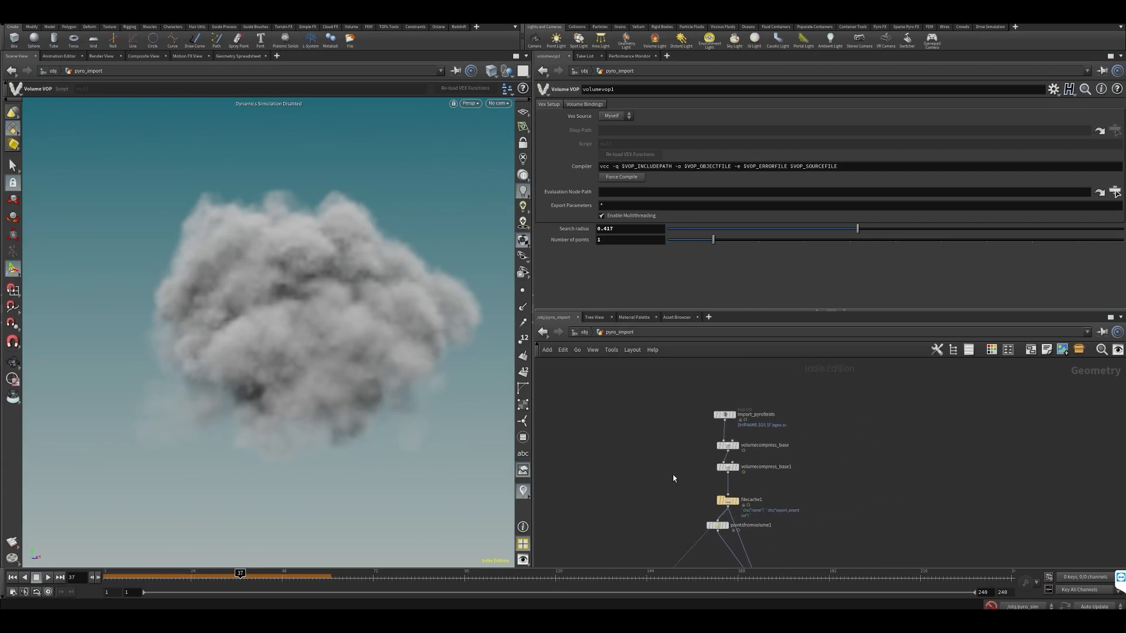
click(13, 577)
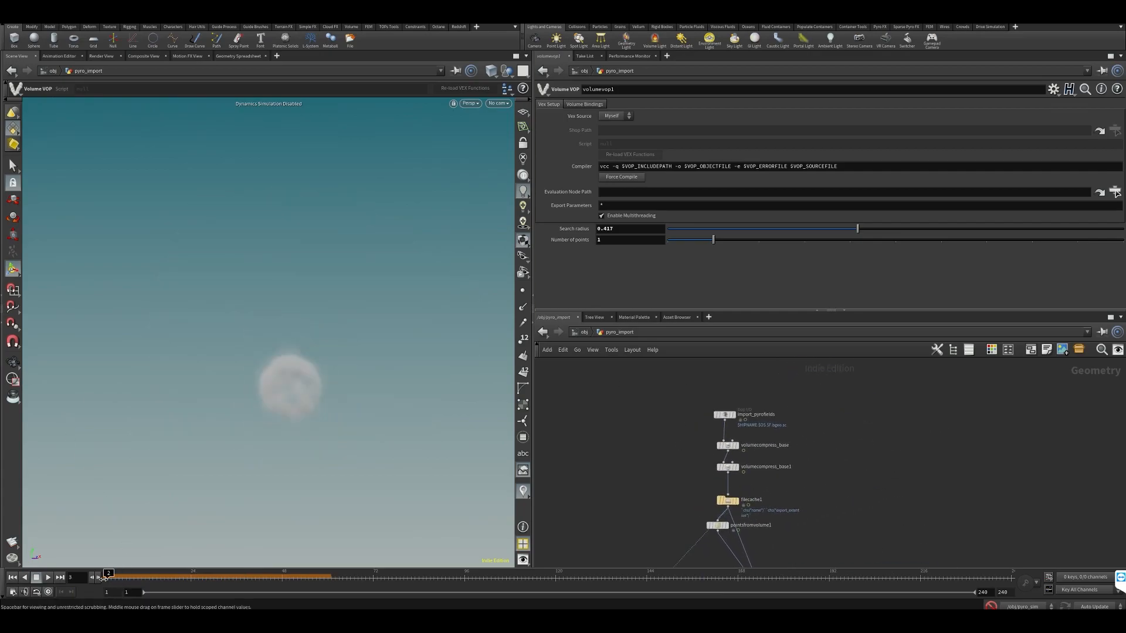
scroll(630, 482, down, 2)
scroll(661, 409, up, 2)
mouse_move(661, 410)
middle_down()
mouse_move(659, 476)
mouse_move(649, 406)
mouse_move(668, 430)
mouse_move(677, 397)
mouse_move(664, 432)
middle_up()
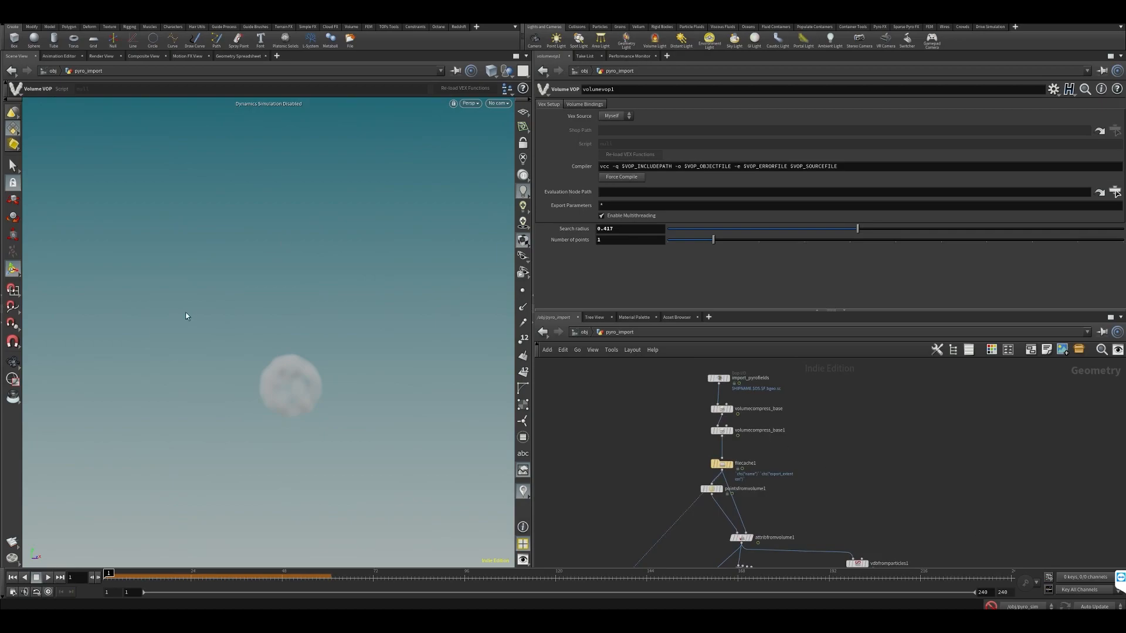
middle_drag(690, 463, 655, 492)
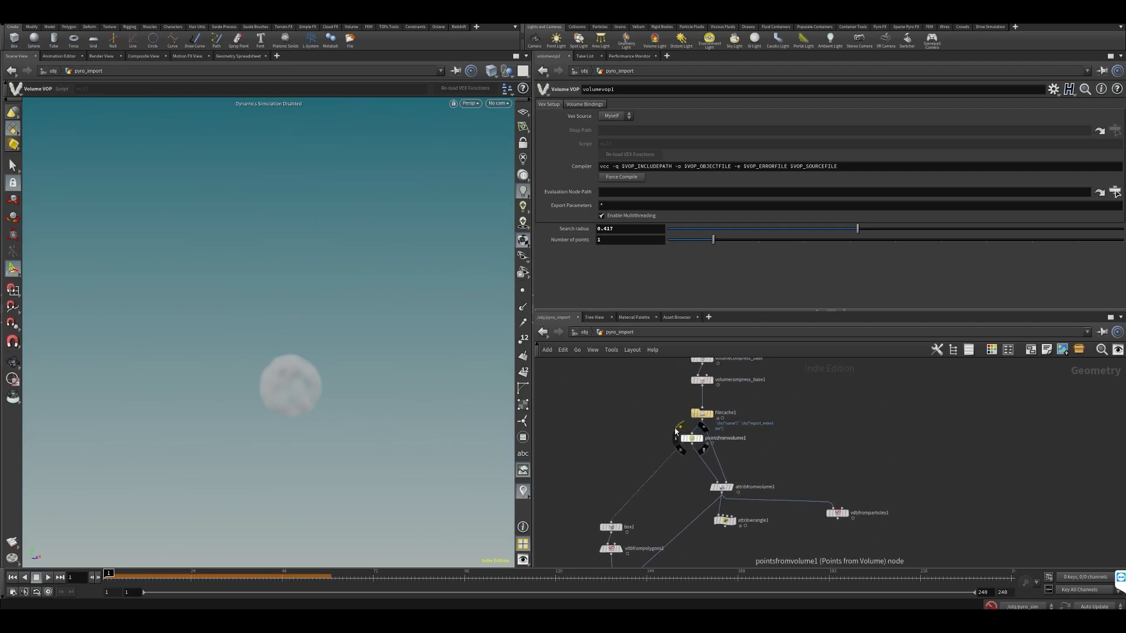
- Check the node information of attribfromvolume1 at frame 1
middle_drag(678, 432, 700, 326)
middle_drag(673, 410, 663, 445)
middle_click(725, 411)
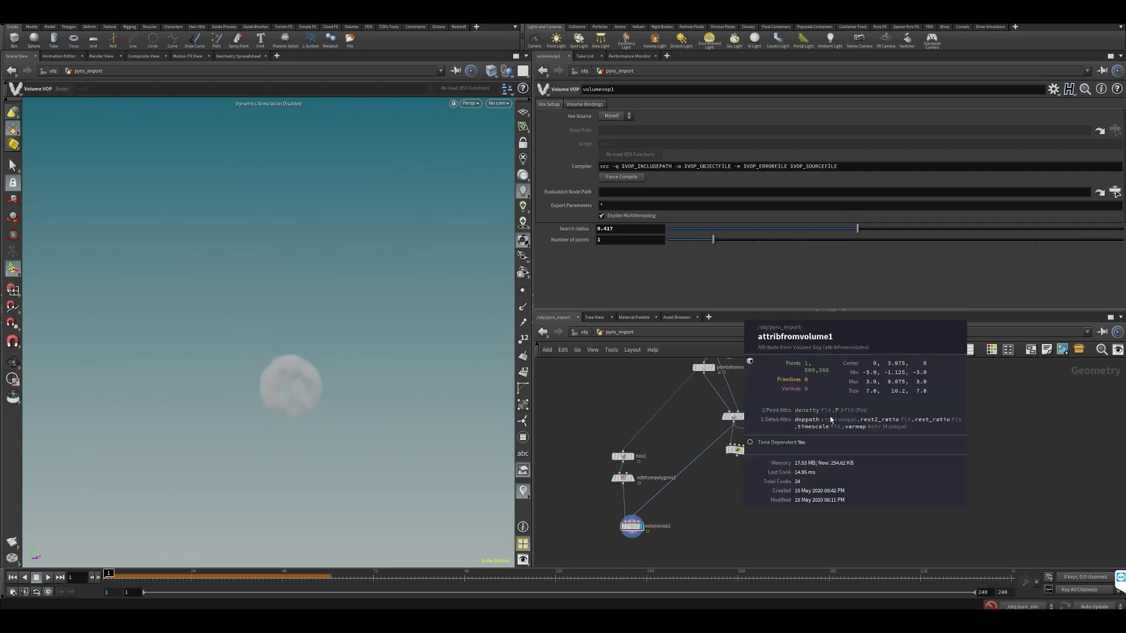
middle_drag(663, 447, 661, 465)
middle_drag(652, 528, 699, 491)
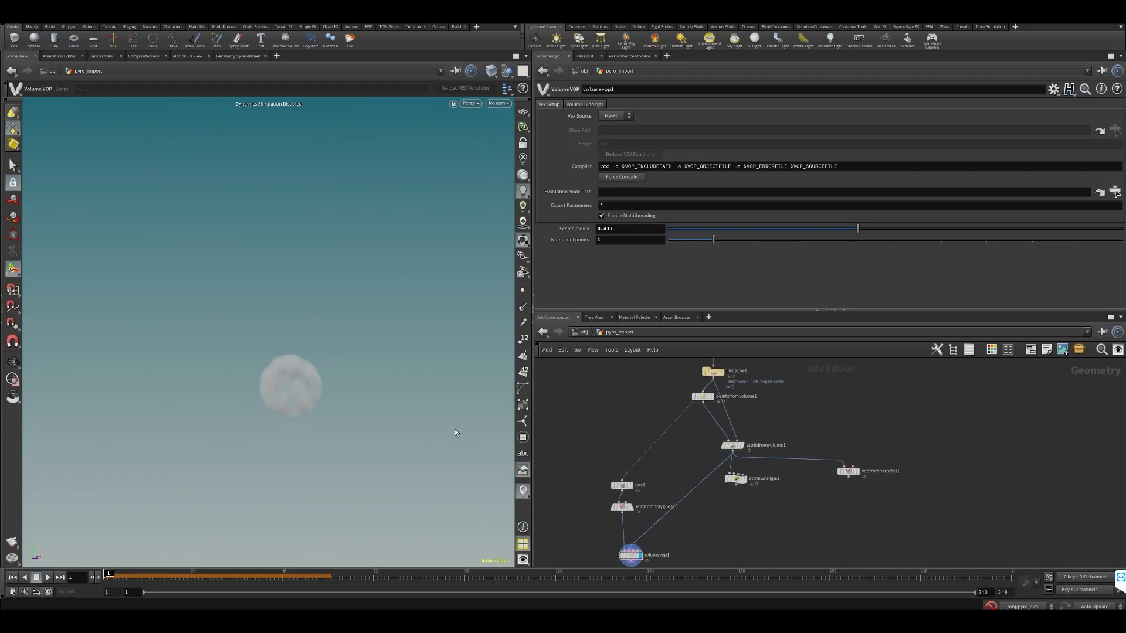